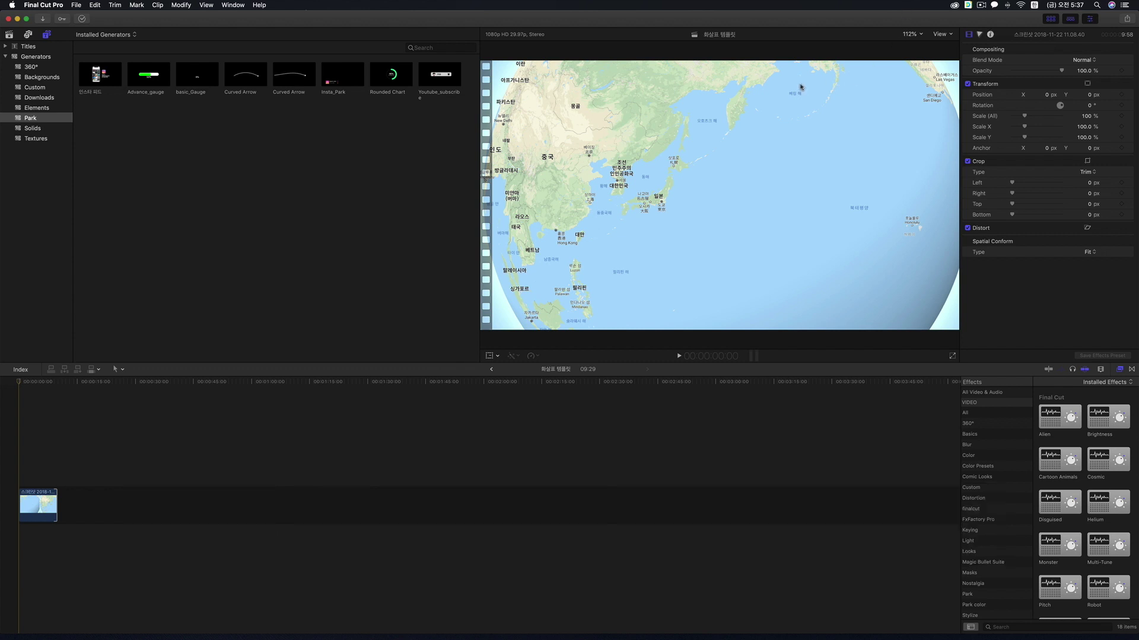
Connect the Curved Arrow generator above the globe map clip and preview its white arrow animation
left_click(47, 516)
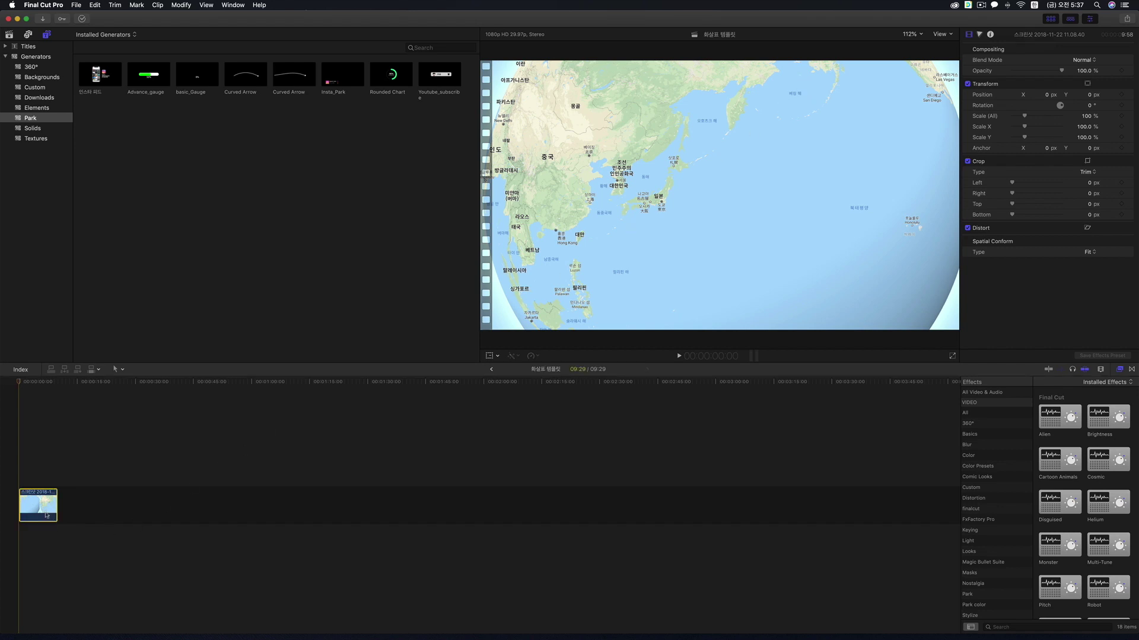
key("shift+z")
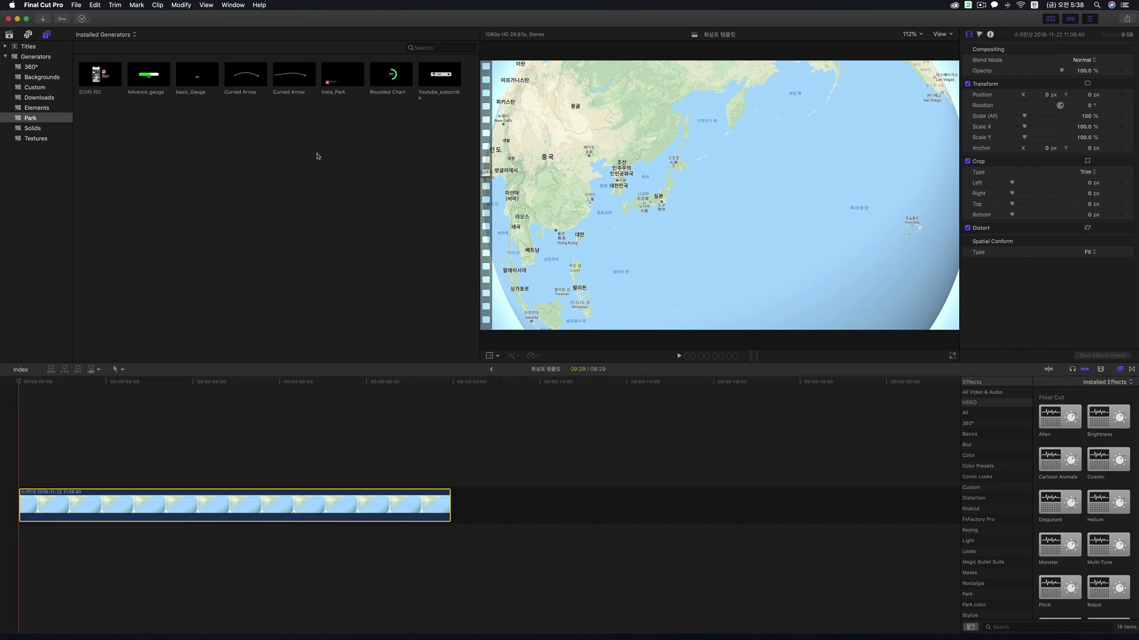
left_click(297, 76)
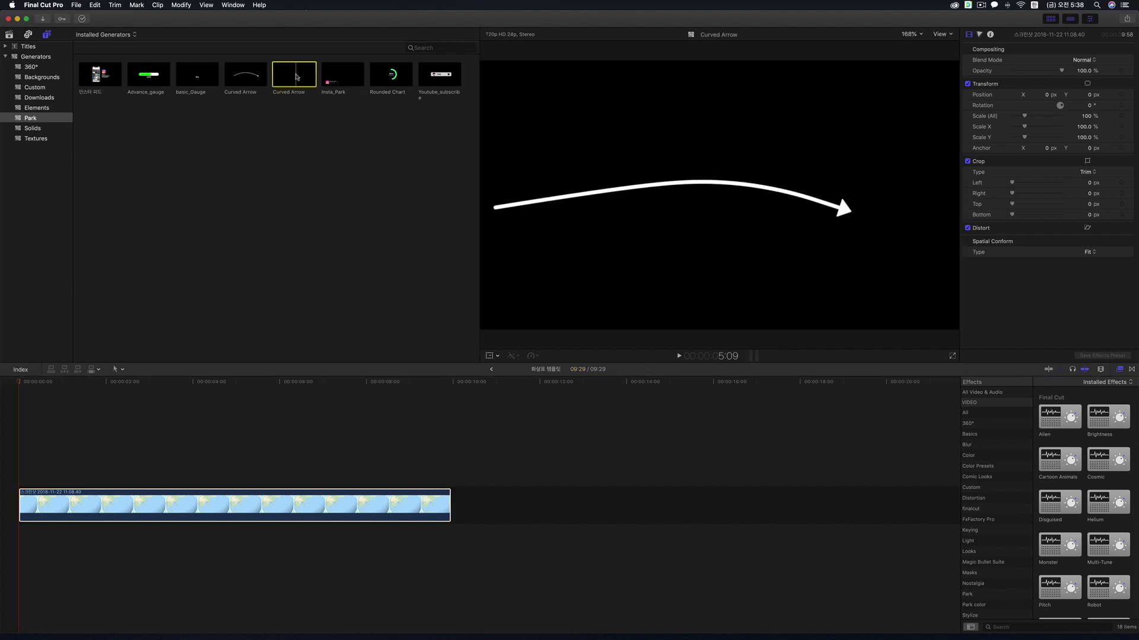
mouse_move(297, 75)
left_mouse_down()
mouse_move(38, 454)
mouse_move(17, 455)
left_mouse_up()
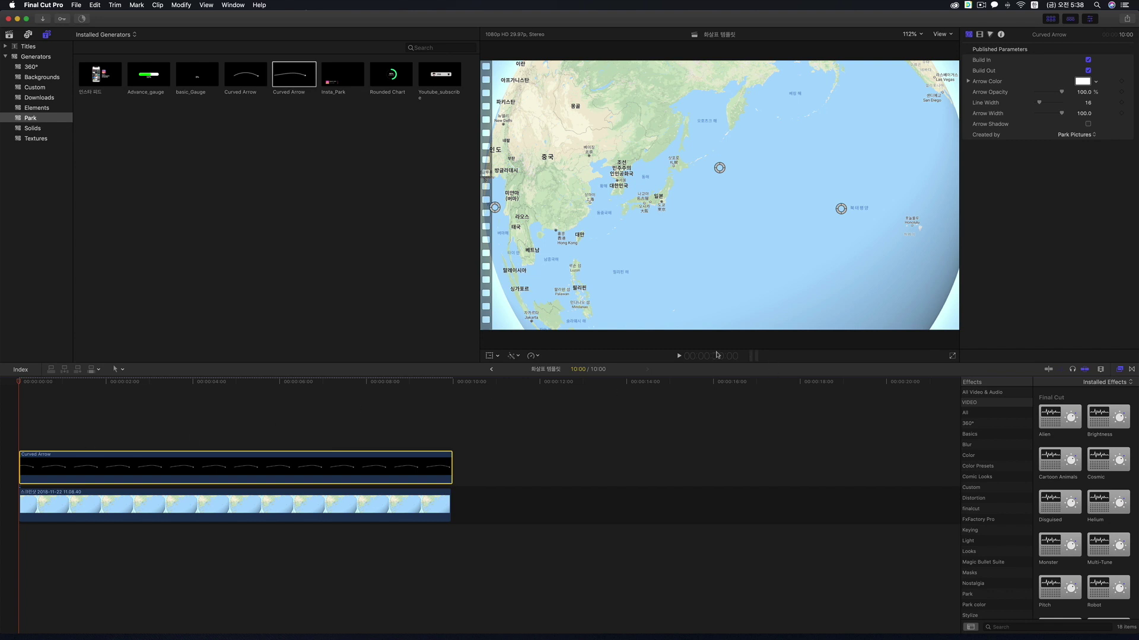
left_click(680, 357)
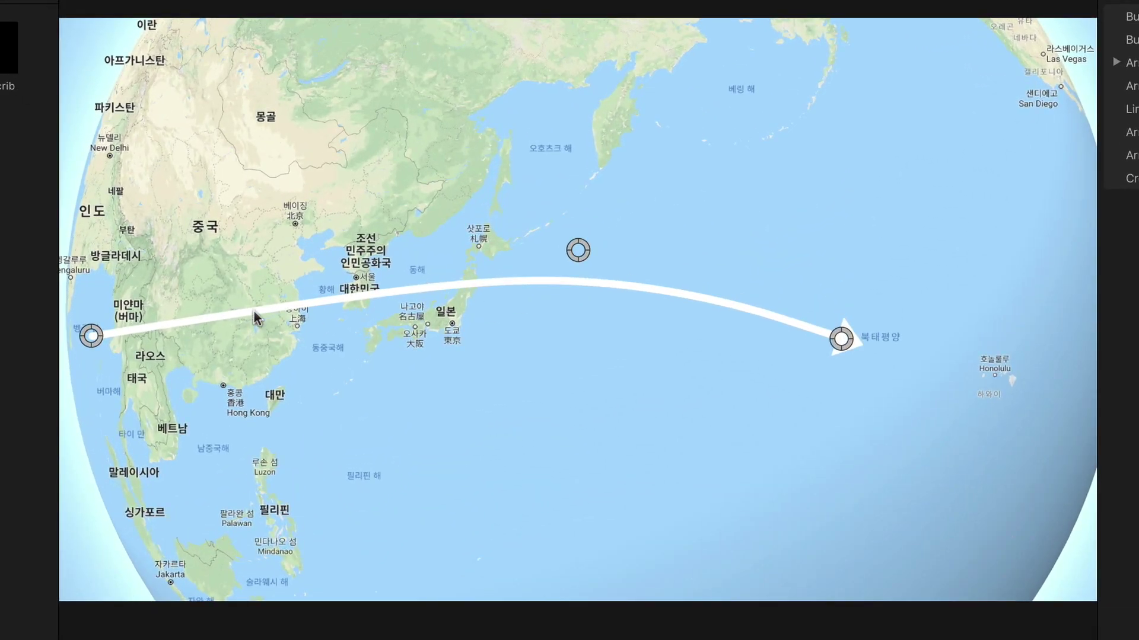
Reshape the arrow to run from Seoul to Honolulu with its middle arc raised over the Pacific
left_click_drag(501, 205, 523, 208)
left_click_drag(154, 338, 377, 274)
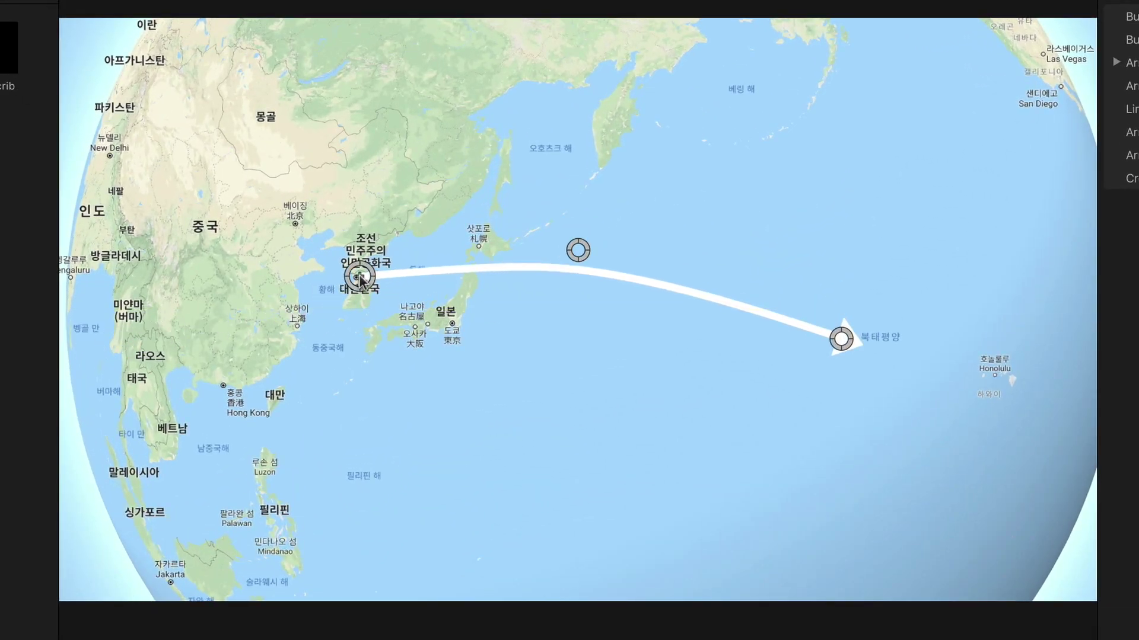
left_click_drag(854, 344, 989, 376)
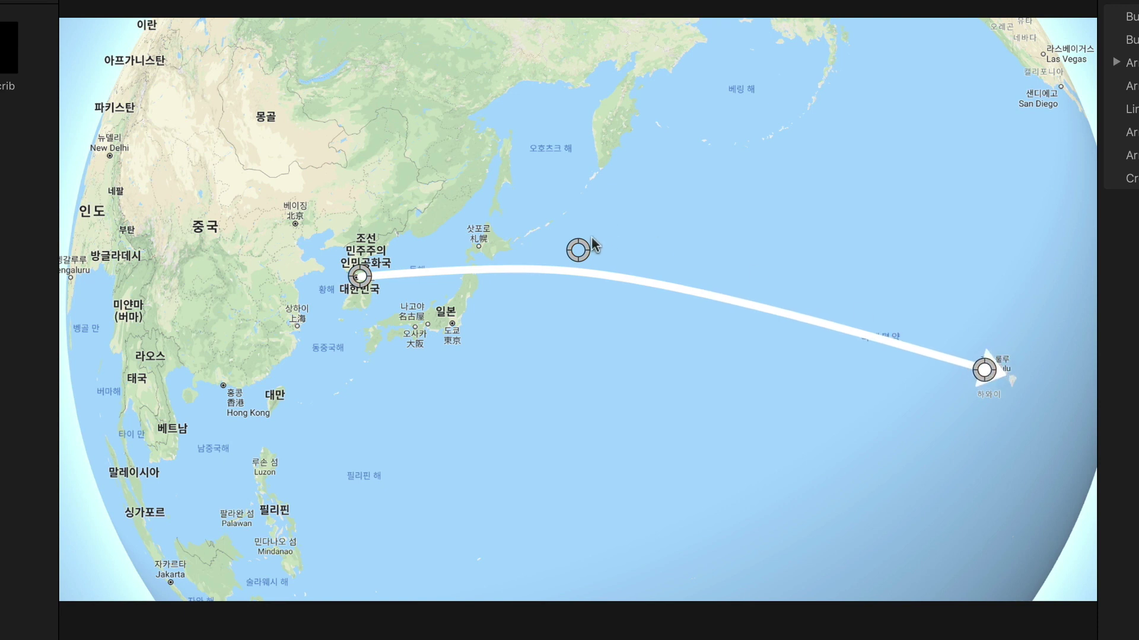
left_click_drag(586, 252, 692, 230)
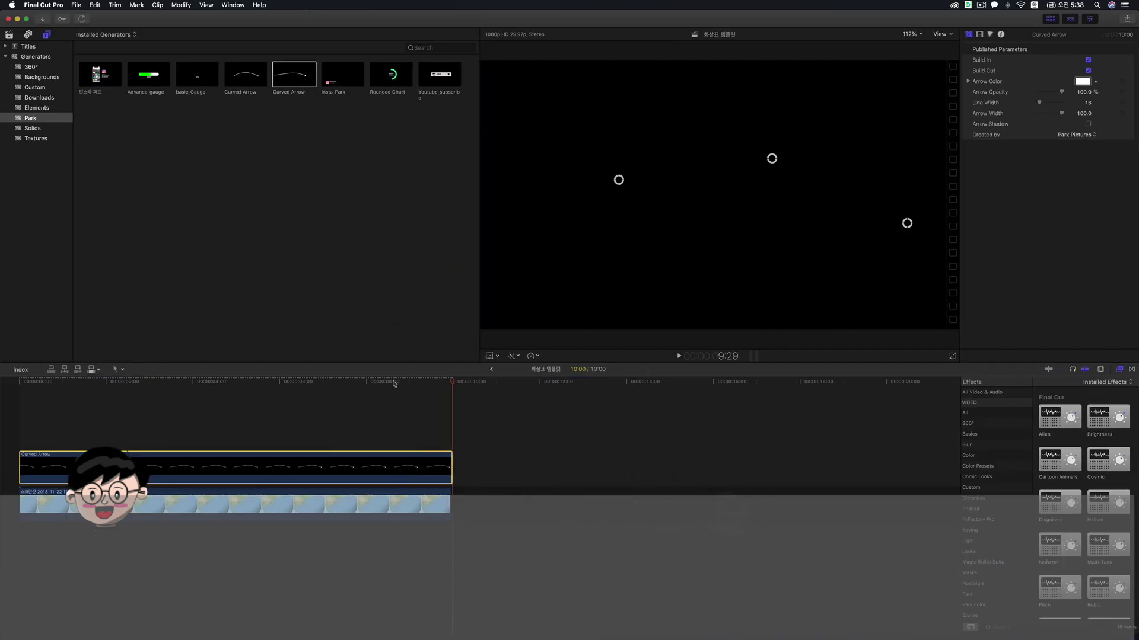
Extend the map clip past the arrow and check the ending by playing from 9:12
left_click(427, 386)
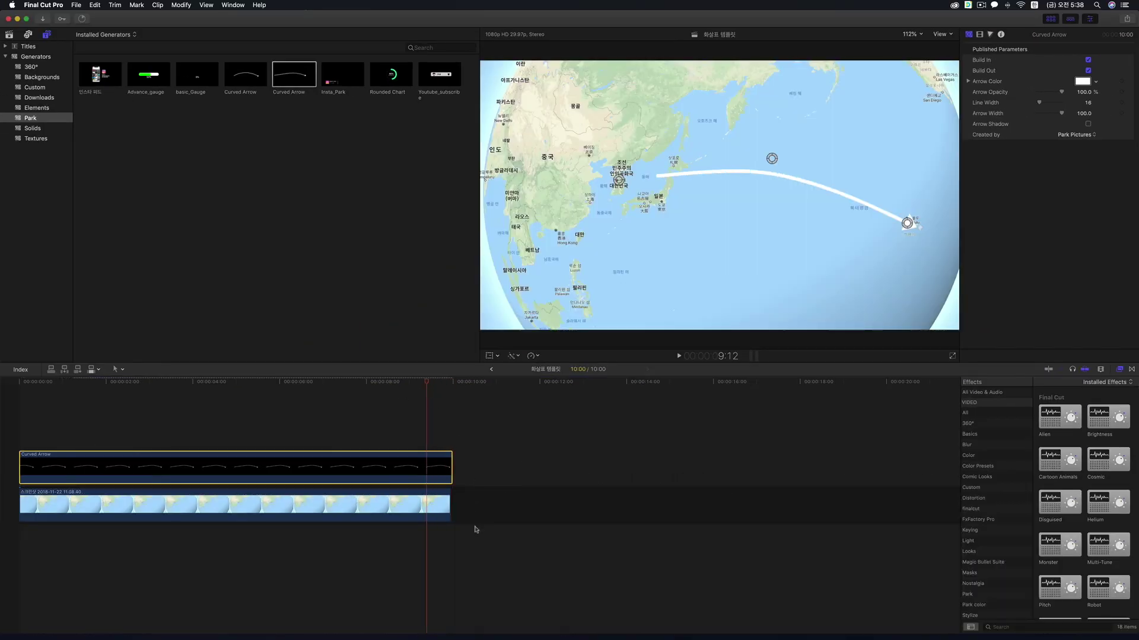
left_click_drag(449, 500, 542, 500)
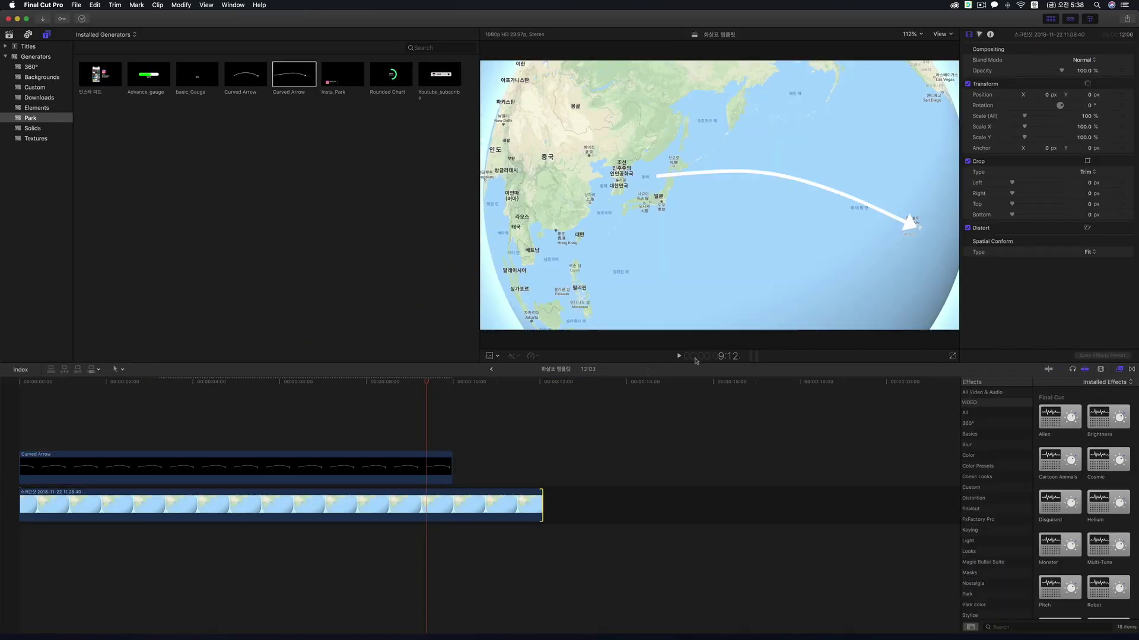
left_click(679, 356)
key("space")
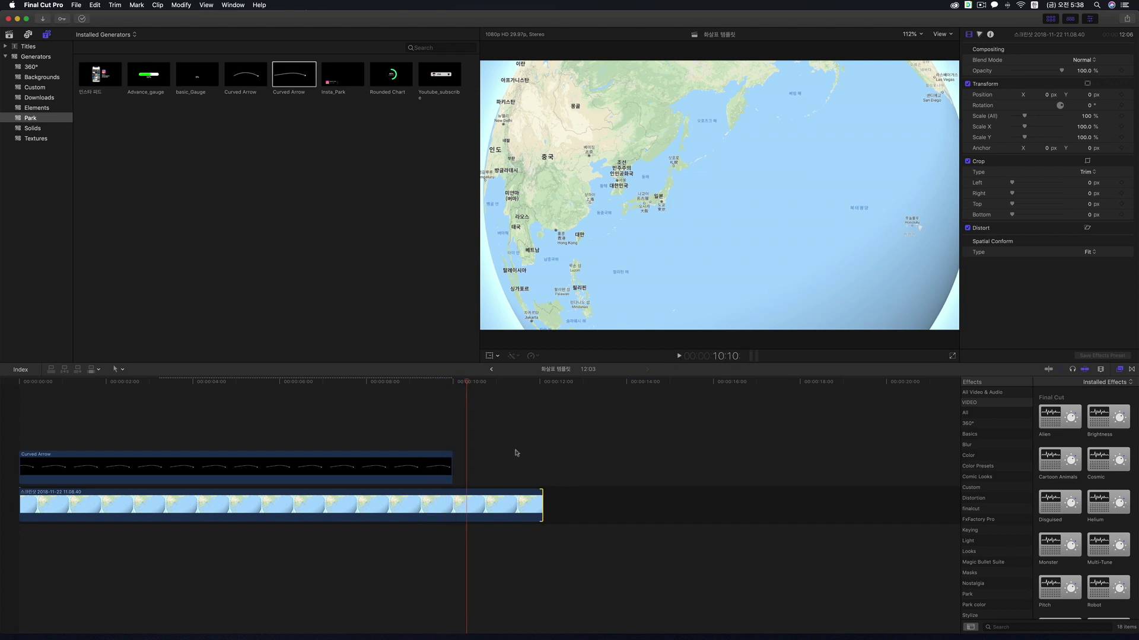
Trim the Curved Arrow to under 3 seconds and the map to about 5, then replay from the start
left_click_drag(451, 457, 180, 456)
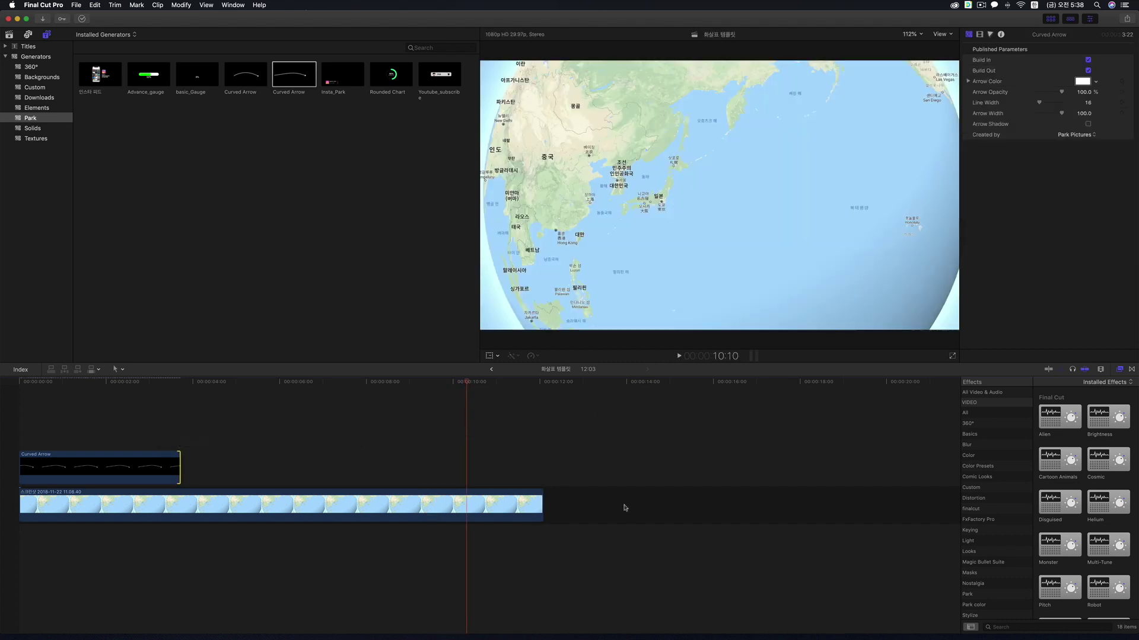
left_click_drag(542, 503, 249, 503)
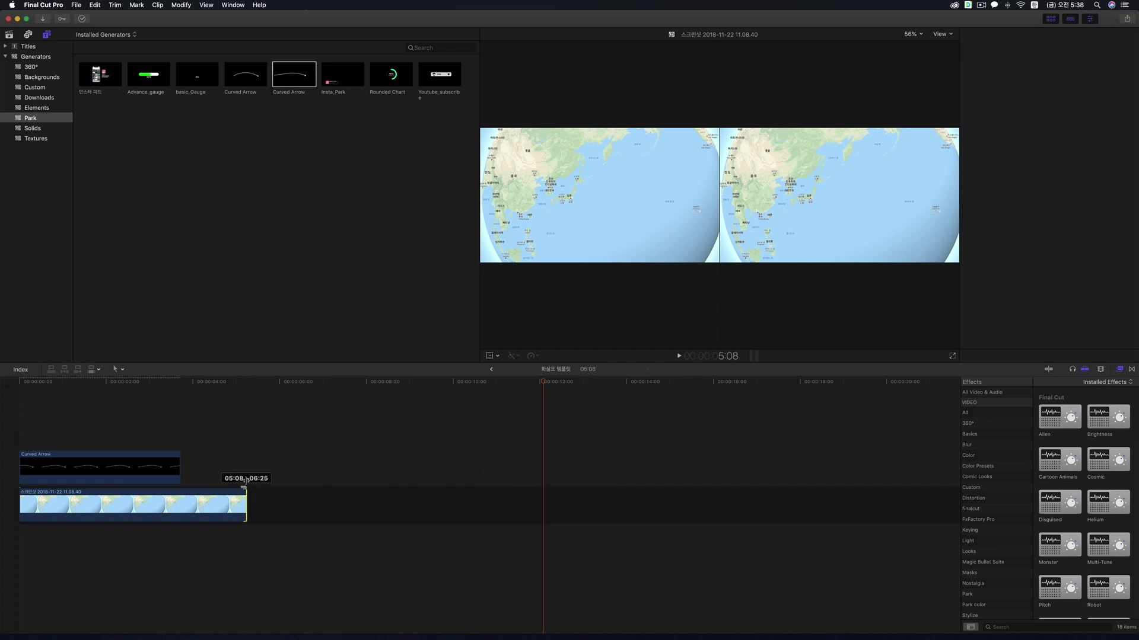
left_click(11, 382)
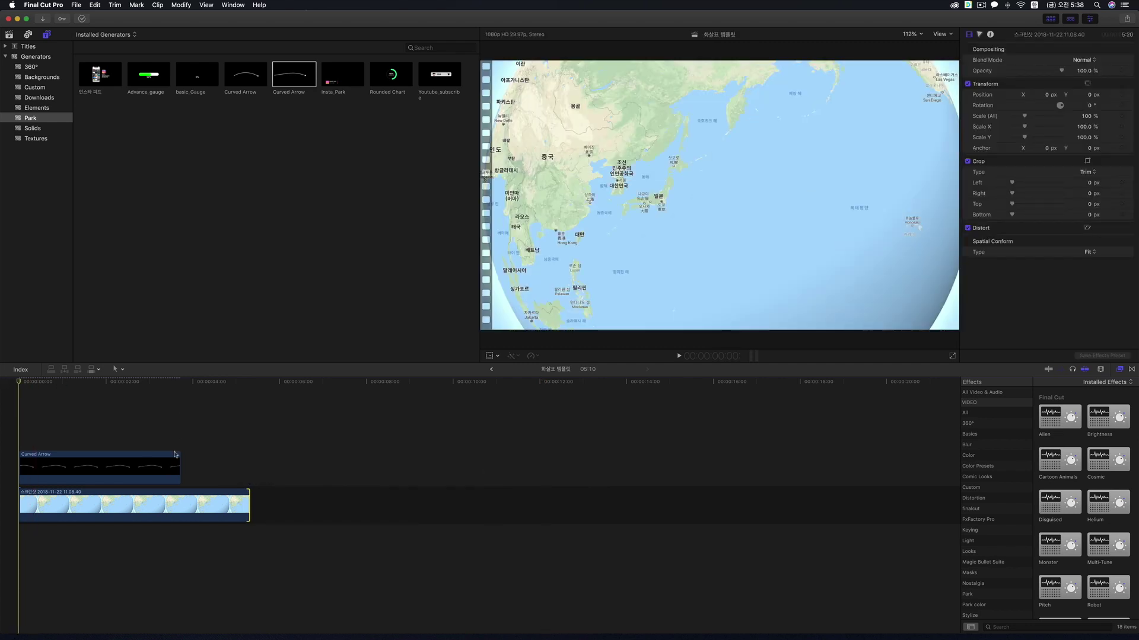
left_click_drag(179, 457, 136, 457)
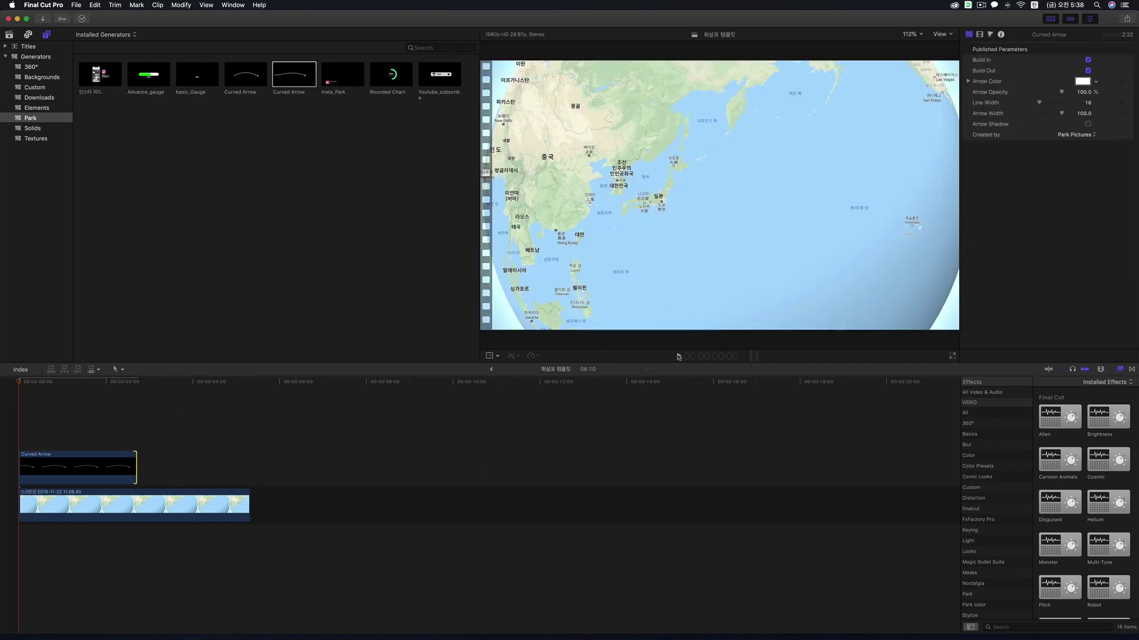
left_click(679, 357)
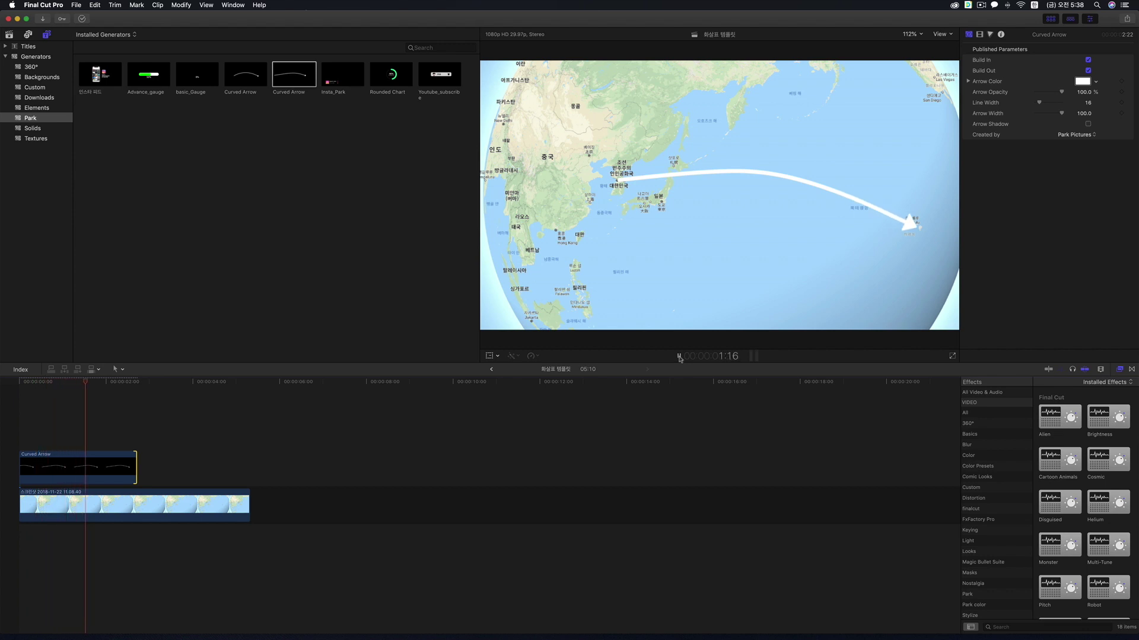
At the 1:10 frame, reshape the arrow to start near Tokyo and arc high down to Hawaii
left_click(676, 356)
left_click(77, 381)
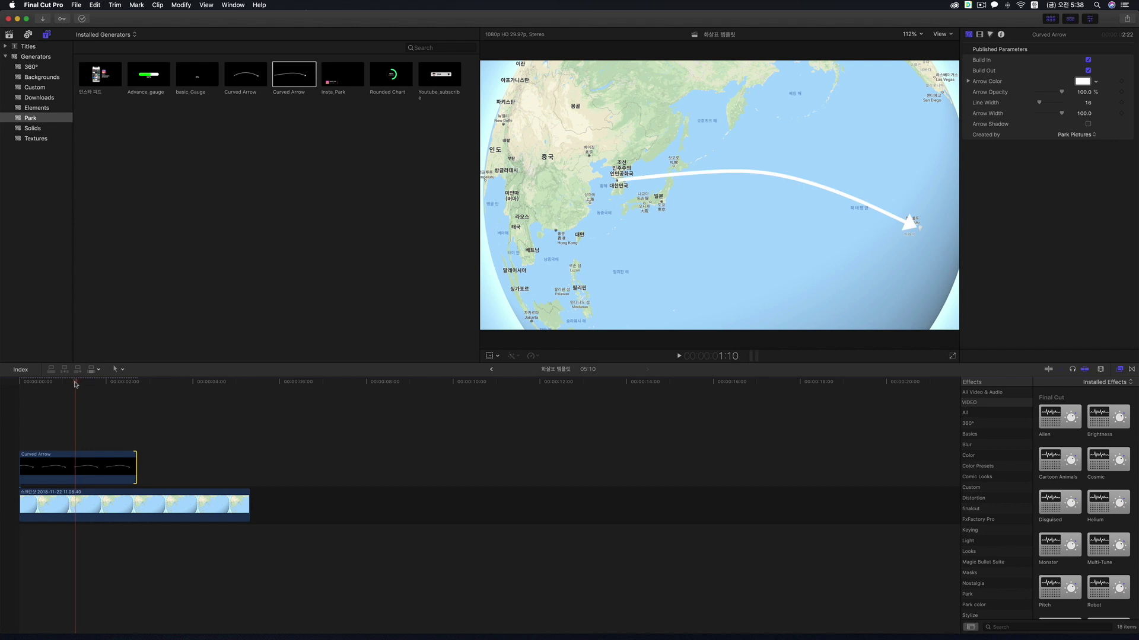
left_click(757, 176)
left_click(103, 471)
mouse_move(771, 158)
left_mouse_down()
mouse_move(773, 210)
mouse_move(765, 146)
left_mouse_up()
left_click_drag(618, 179, 661, 200)
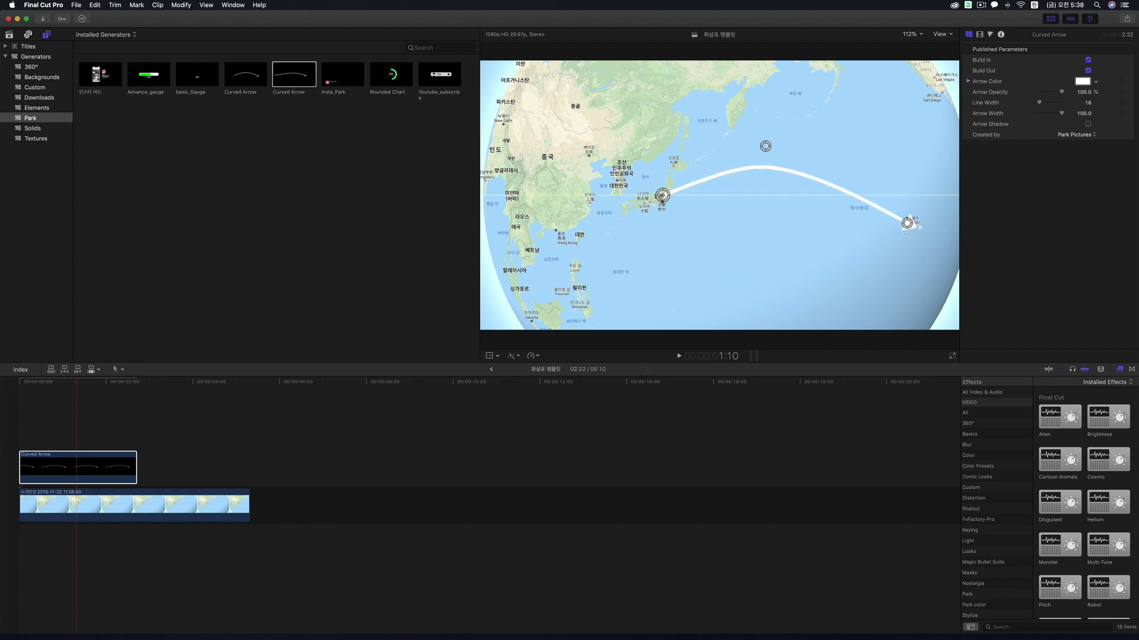
left_click_drag(765, 146, 788, 157)
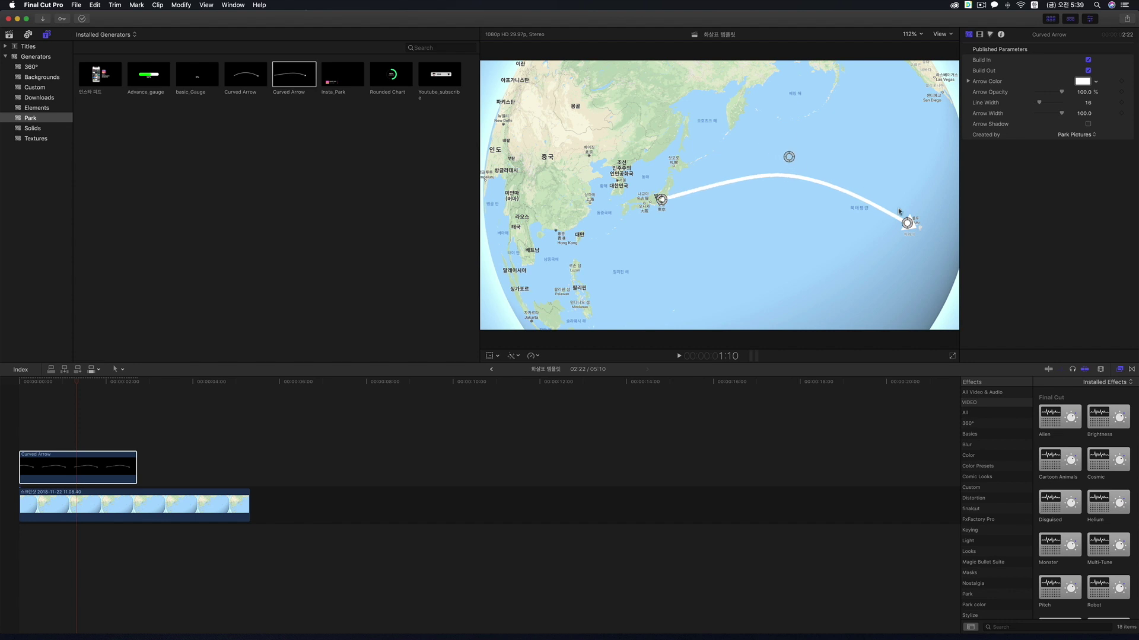
left_click_drag(908, 224, 905, 220)
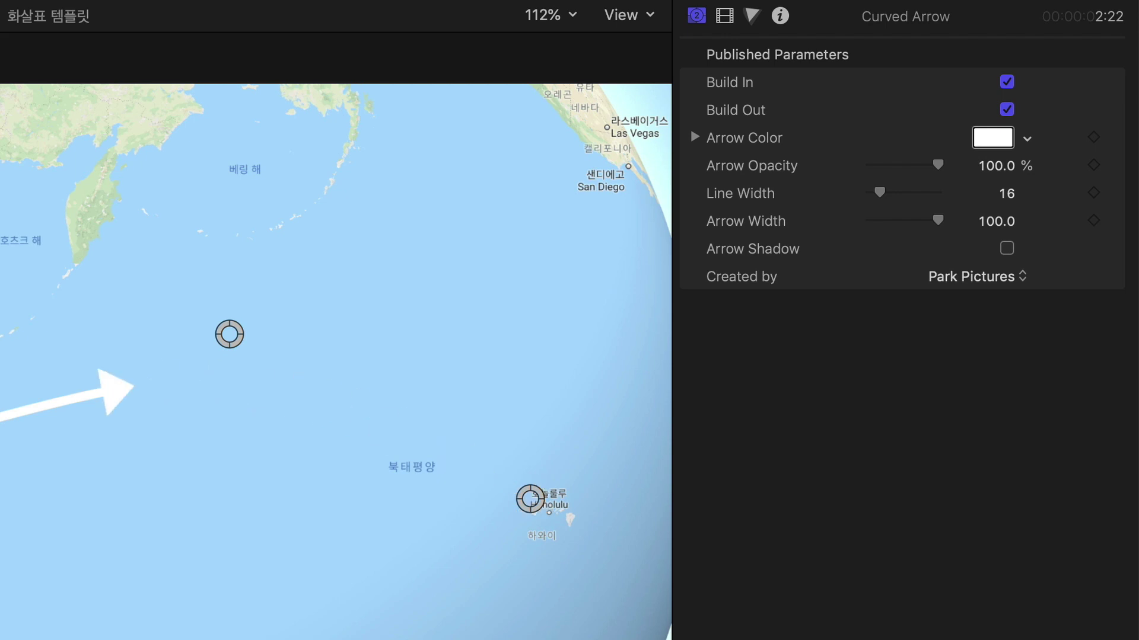
left_click(1007, 83)
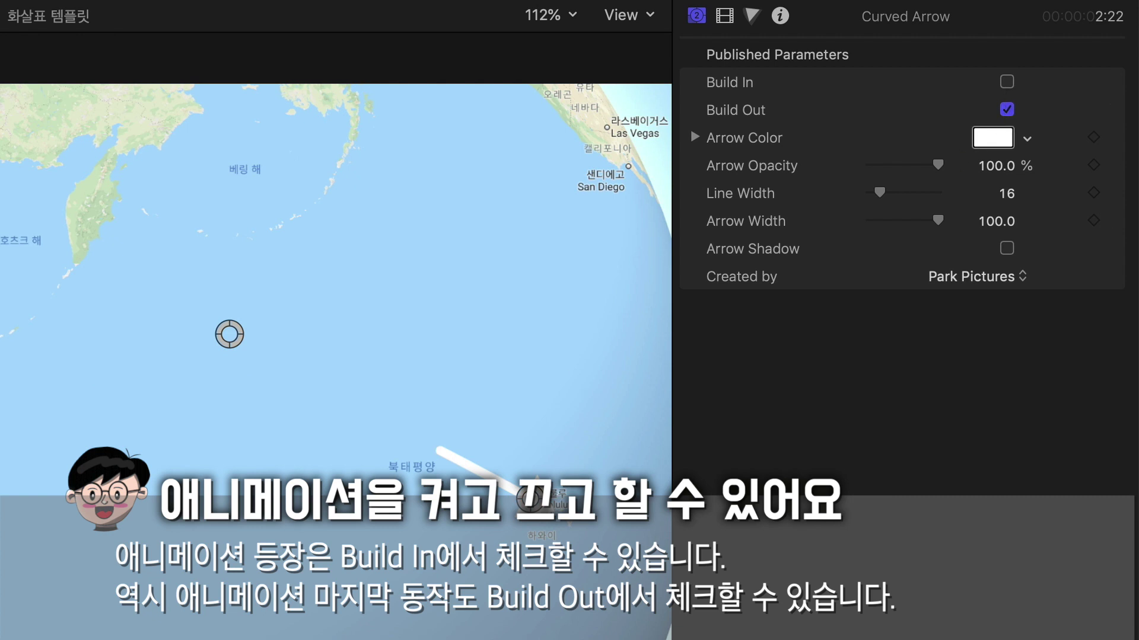
left_click(1007, 109)
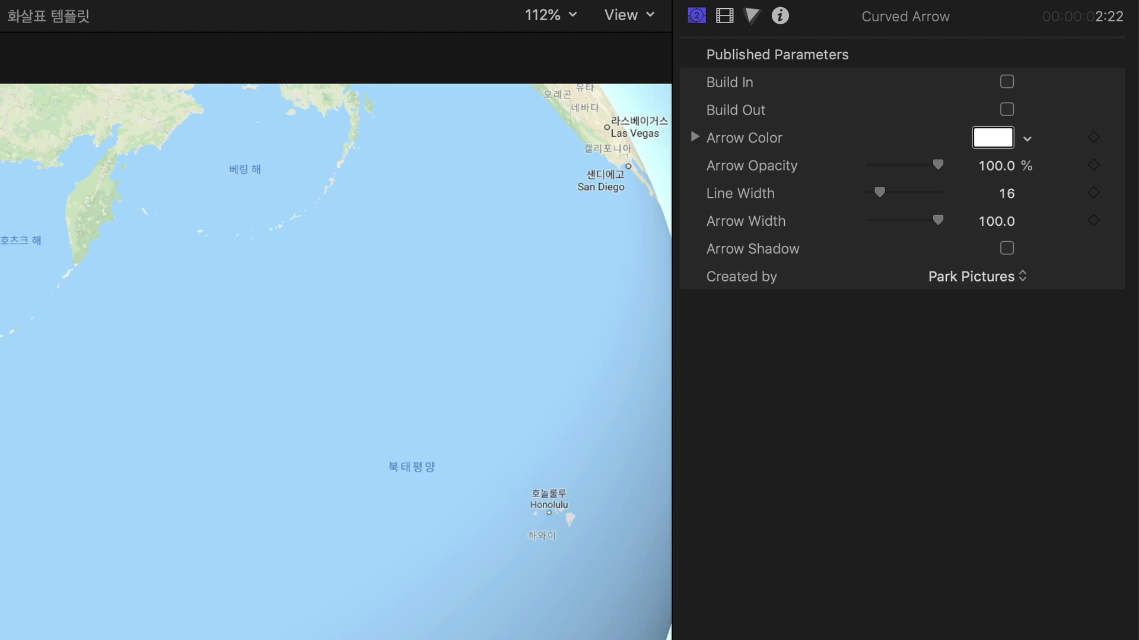
left_click(1006, 82)
left_click(1006, 109)
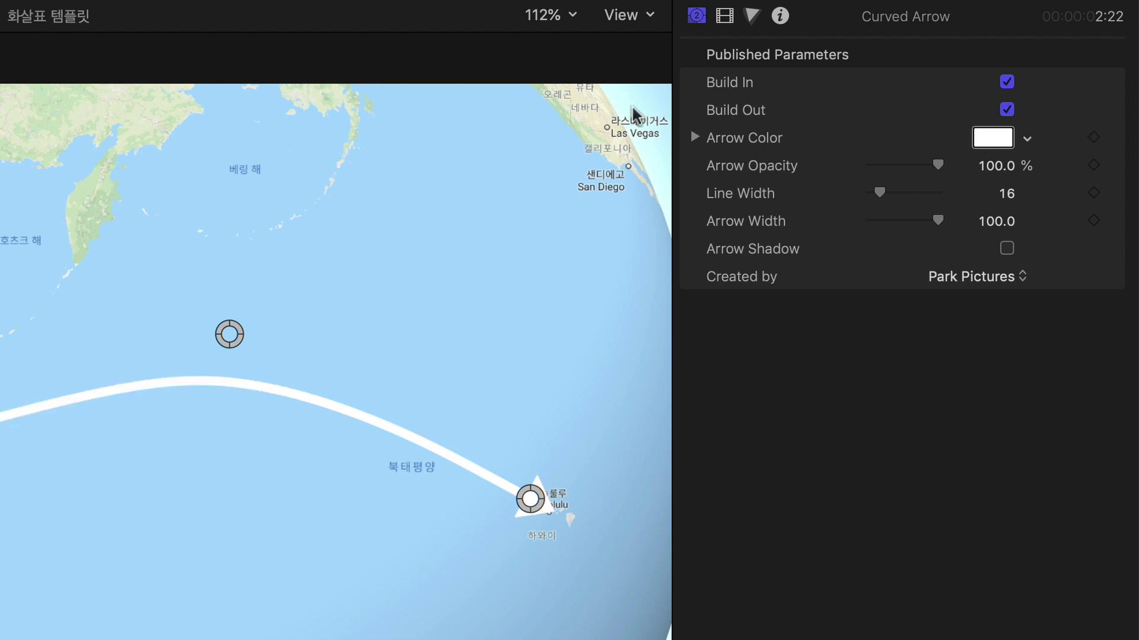
left_click(992, 138)
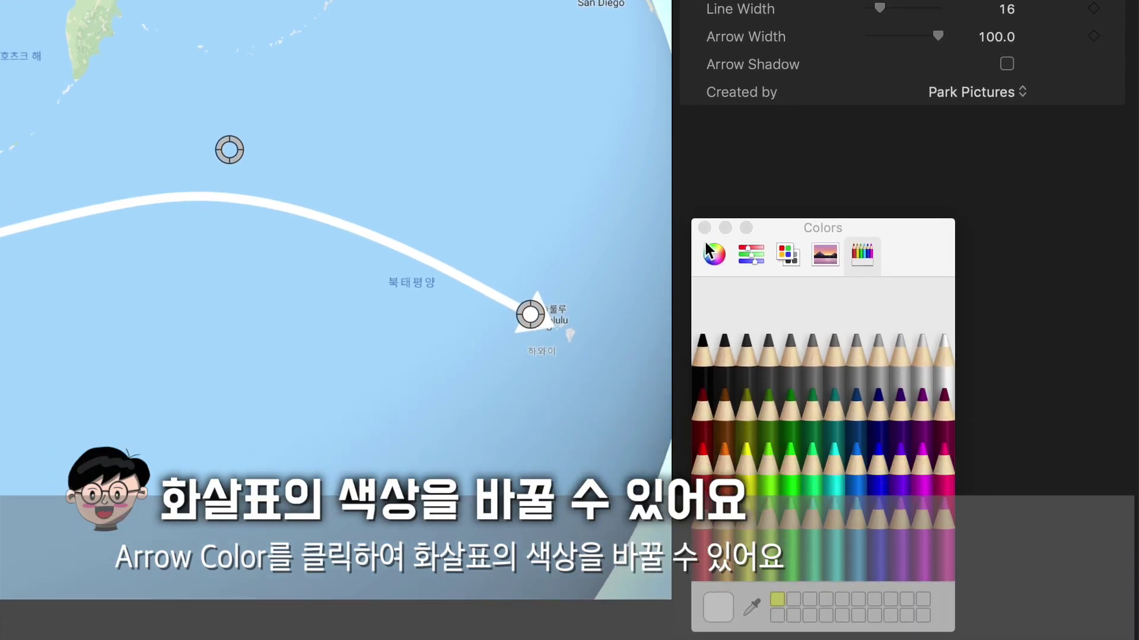
Colour the arrow with the Aqua crayon pencil after trying Lime, Flora, Ice and Sky
left_click(714, 255)
left_click(748, 251)
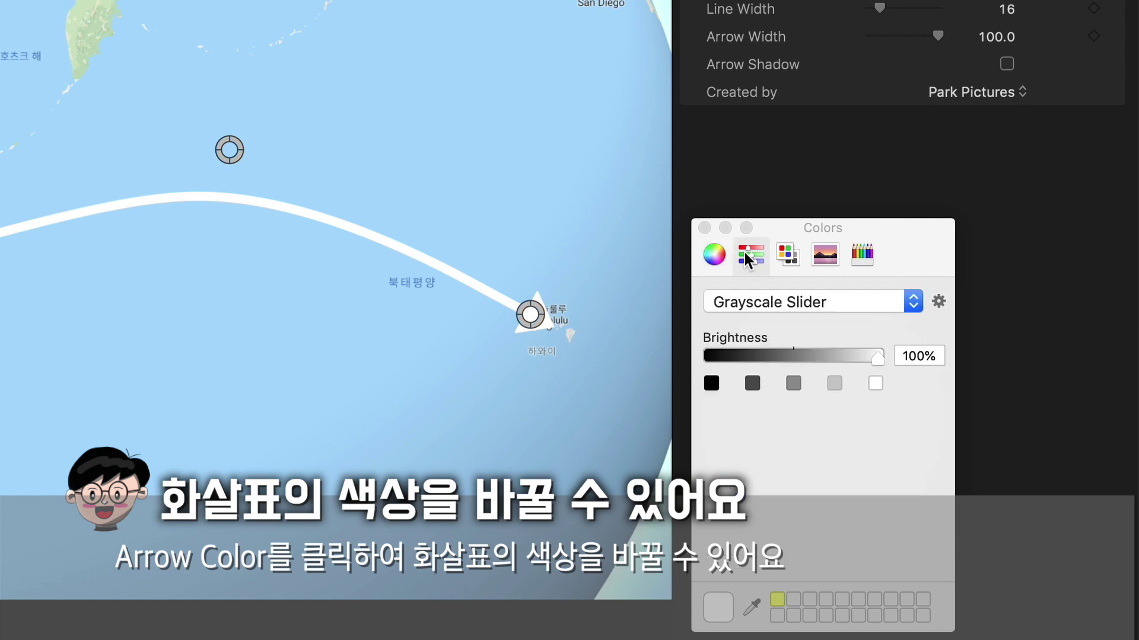
left_click(790, 254)
left_click(819, 255)
left_click(862, 255)
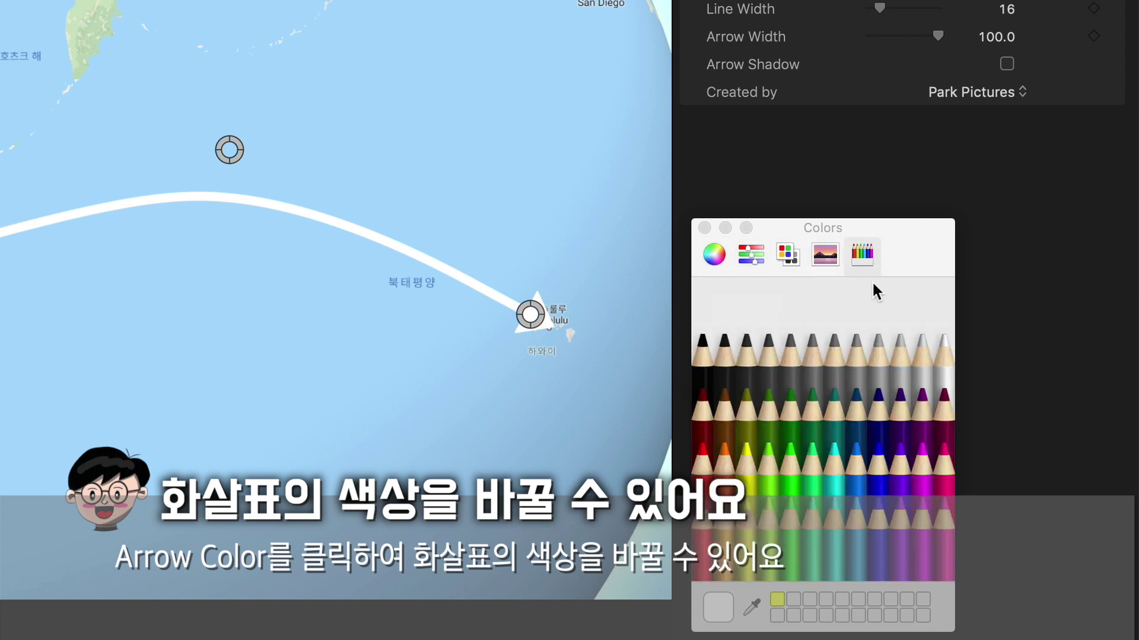
left_click(769, 494)
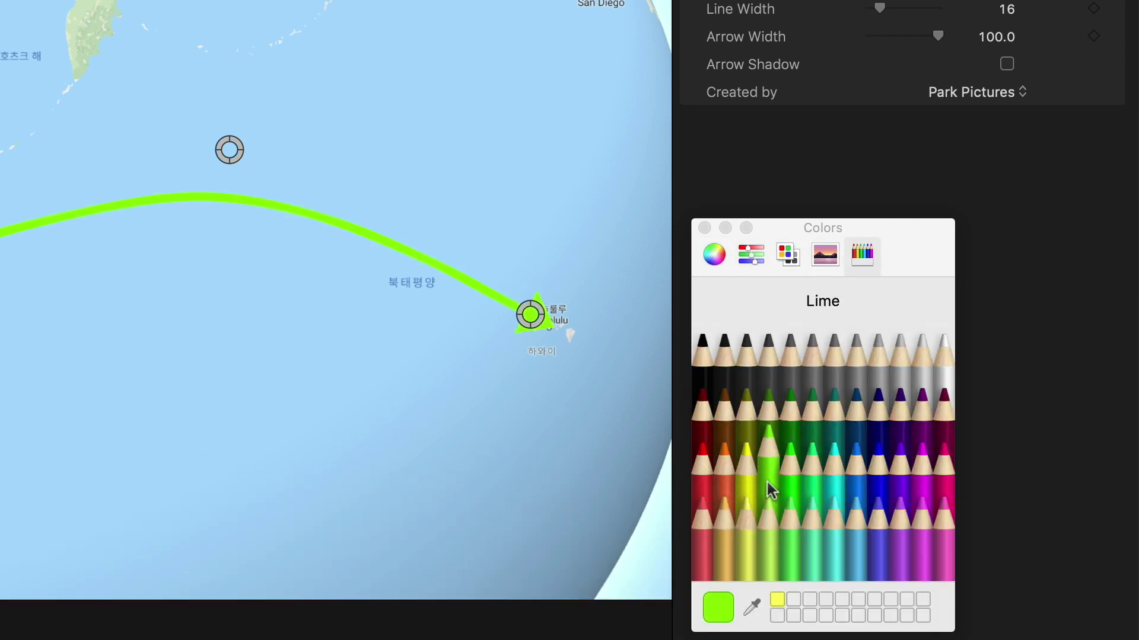
left_click(802, 541)
left_click(828, 549)
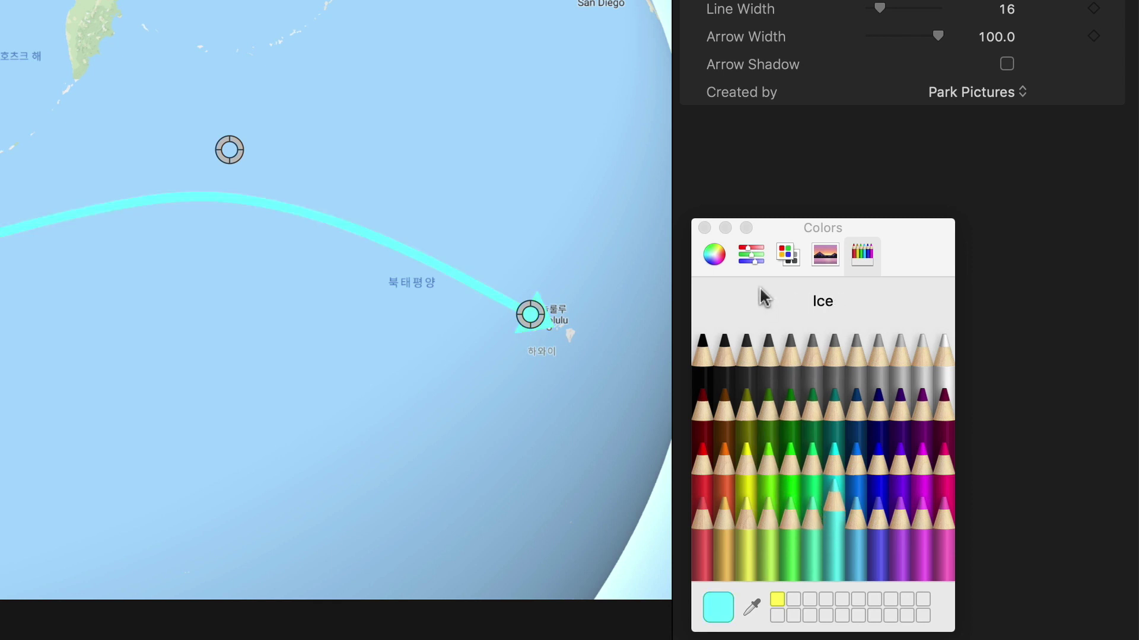
left_click(850, 536)
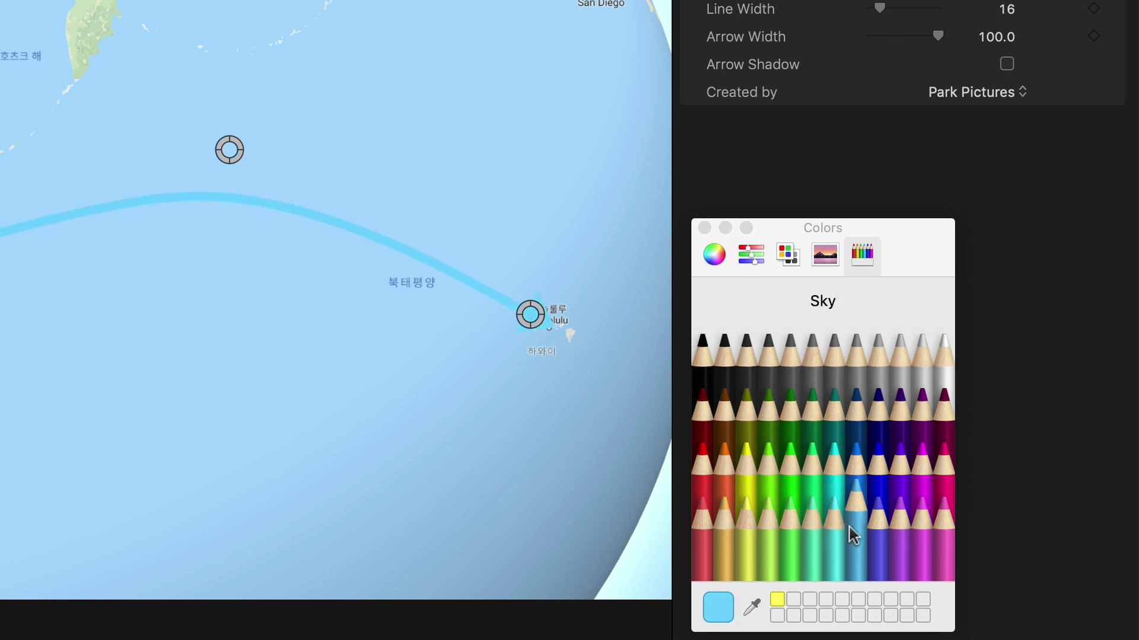
left_click(851, 475)
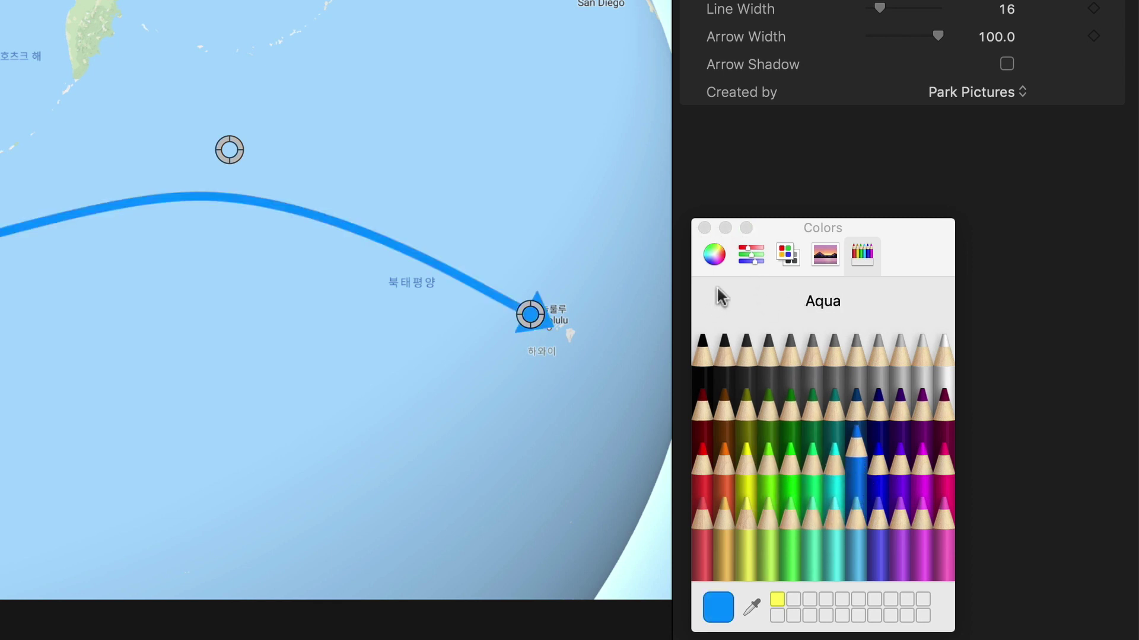
left_click(704, 227)
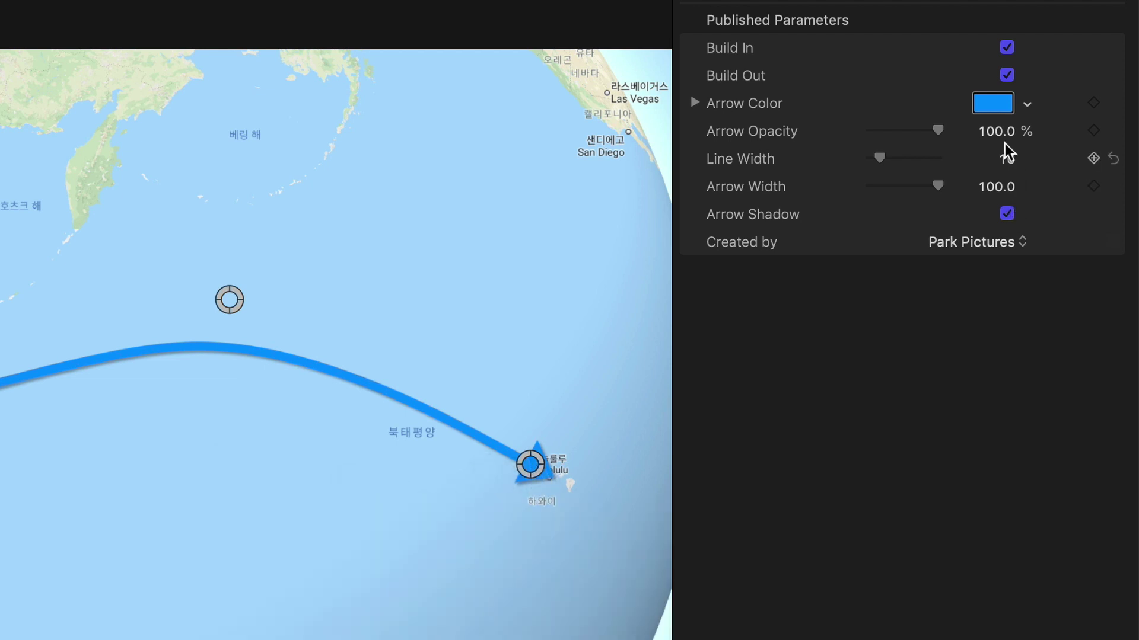
Set the arrow's Line Width to 35 and Arrow Width to 45.79, keeping it fully opaque
mouse_move(938, 129)
left_mouse_down()
mouse_move(904, 129)
mouse_move(953, 128)
left_mouse_up()
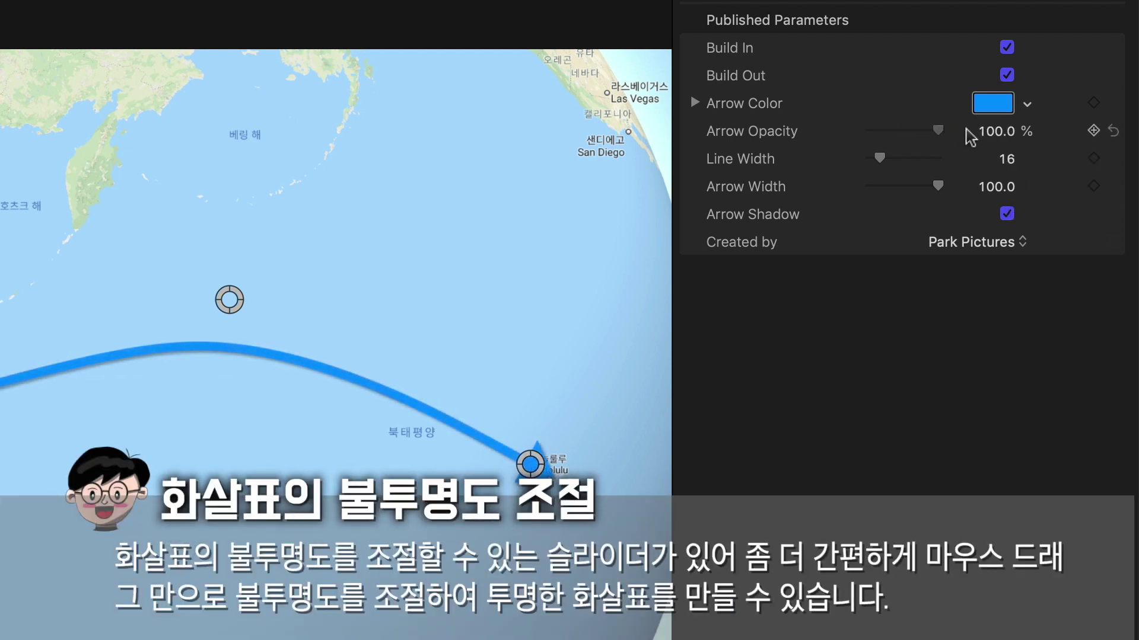
left_click_drag(883, 157, 894, 160)
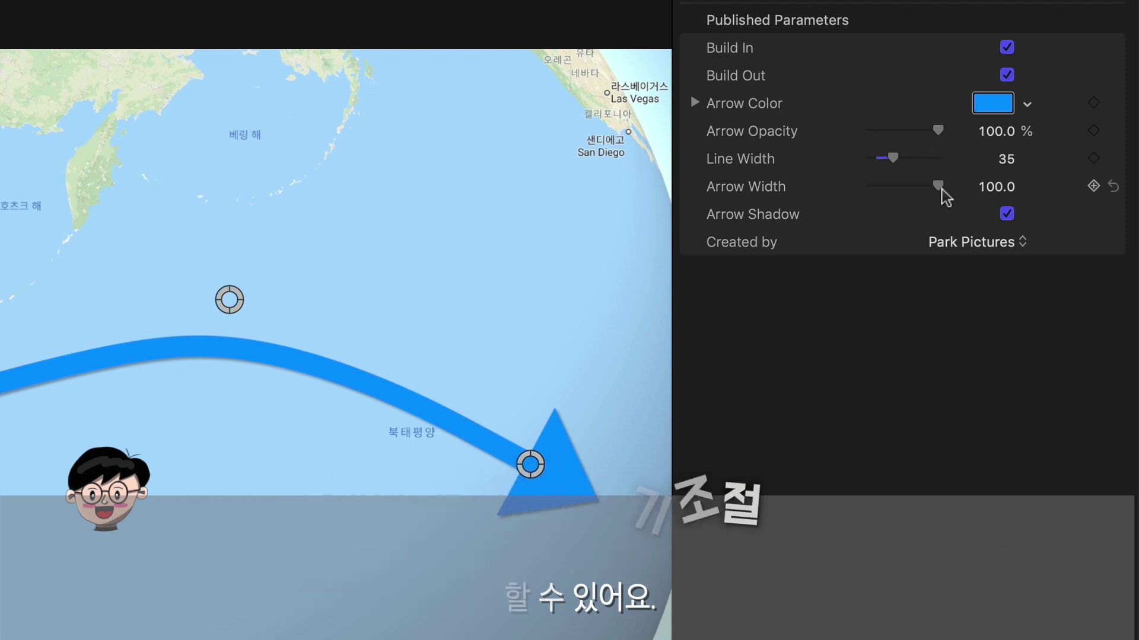
left_click_drag(940, 188, 907, 199)
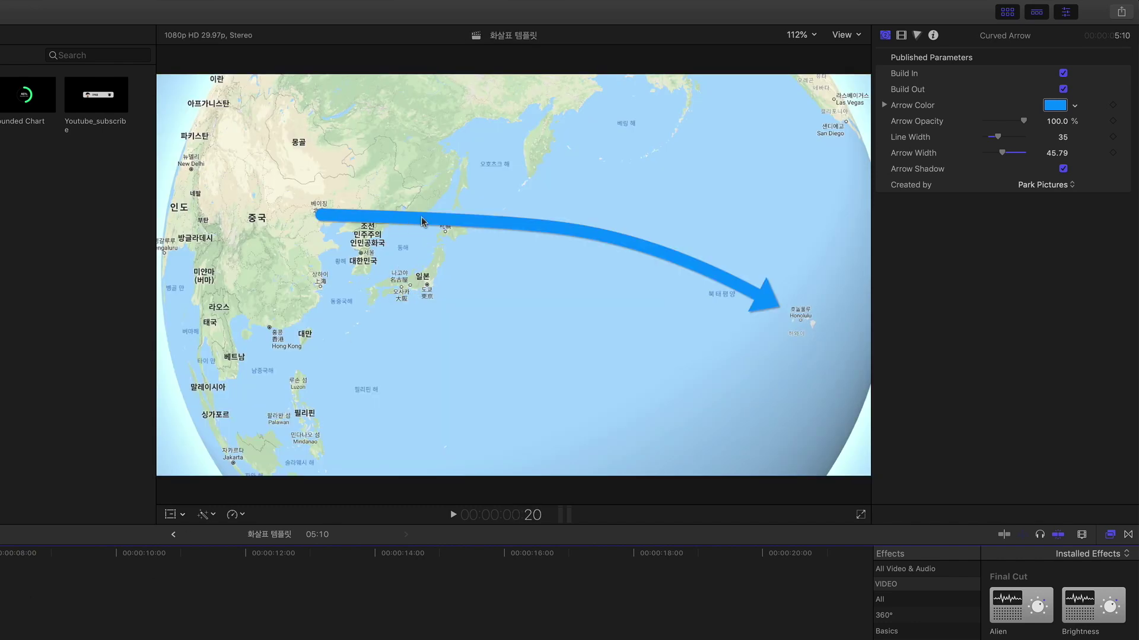
Select the Curved Arrow clip and nudge its start point closer to Beijing
left_click(232, 315)
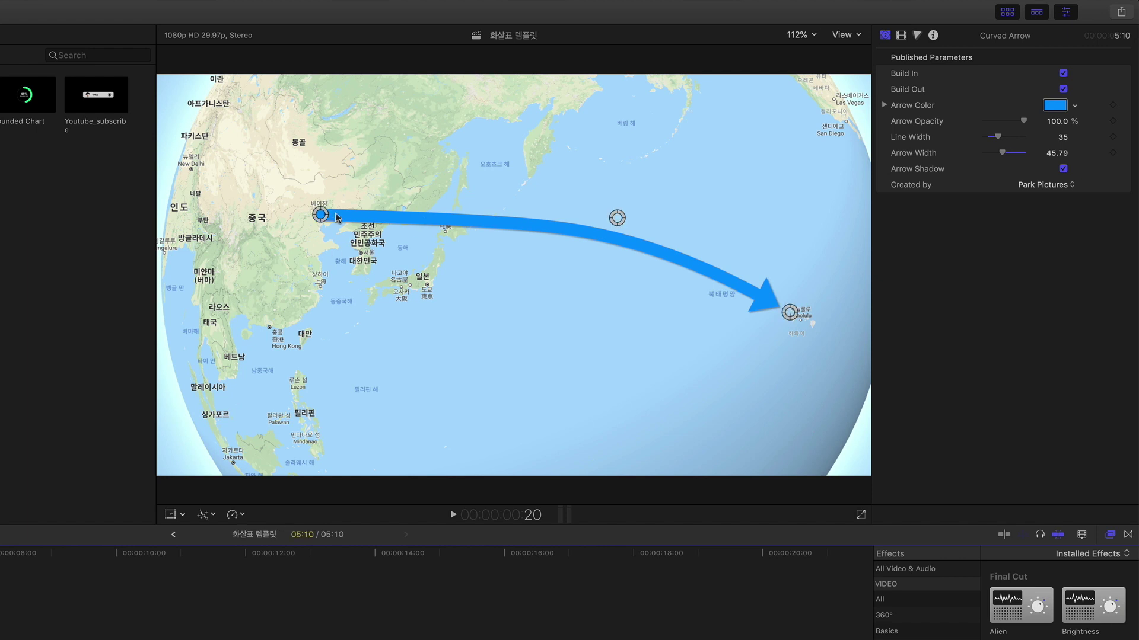
left_click_drag(321, 214, 326, 219)
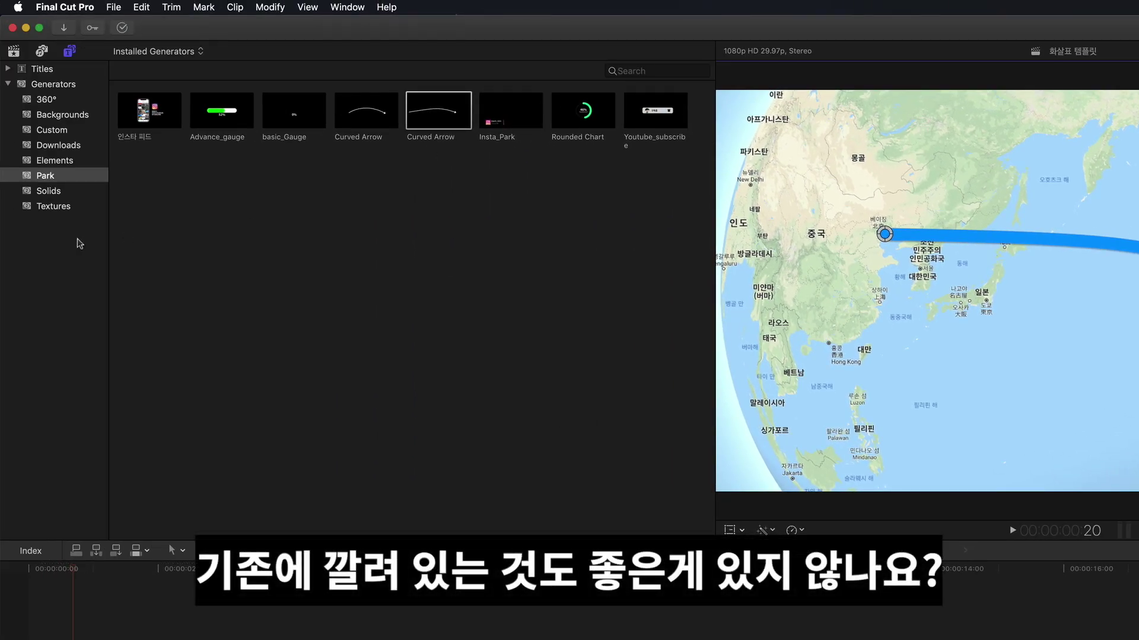
Add the Elements Shapes generator at the start of the timeline above the map
left_click(64, 163)
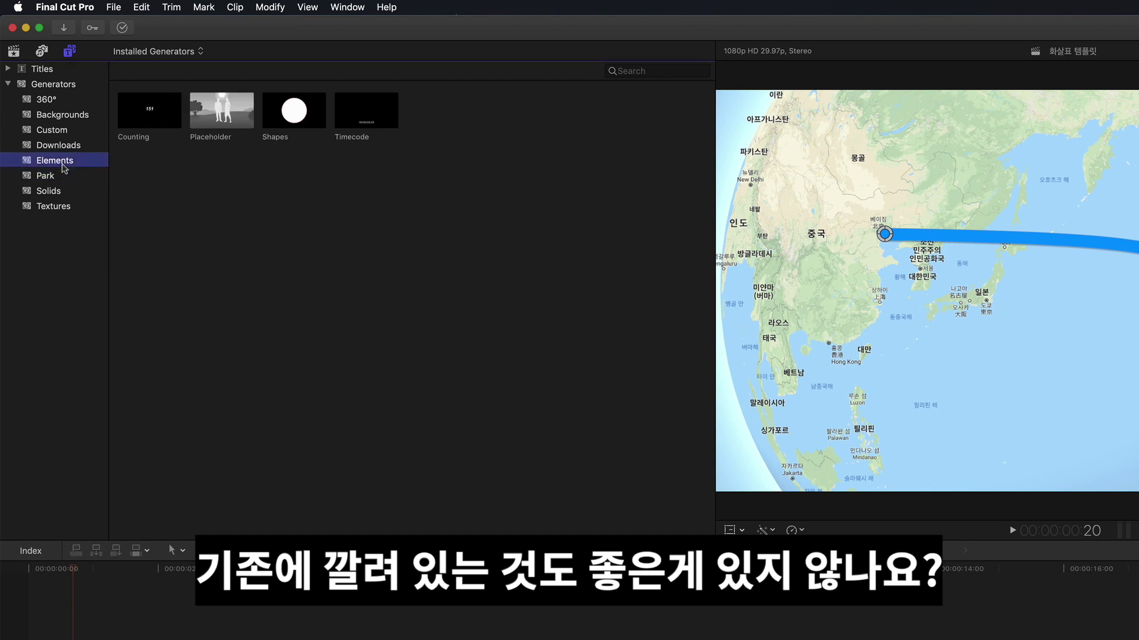
left_click_drag(285, 116, 331, 177)
left_click_drag(398, 599, 48, 614)
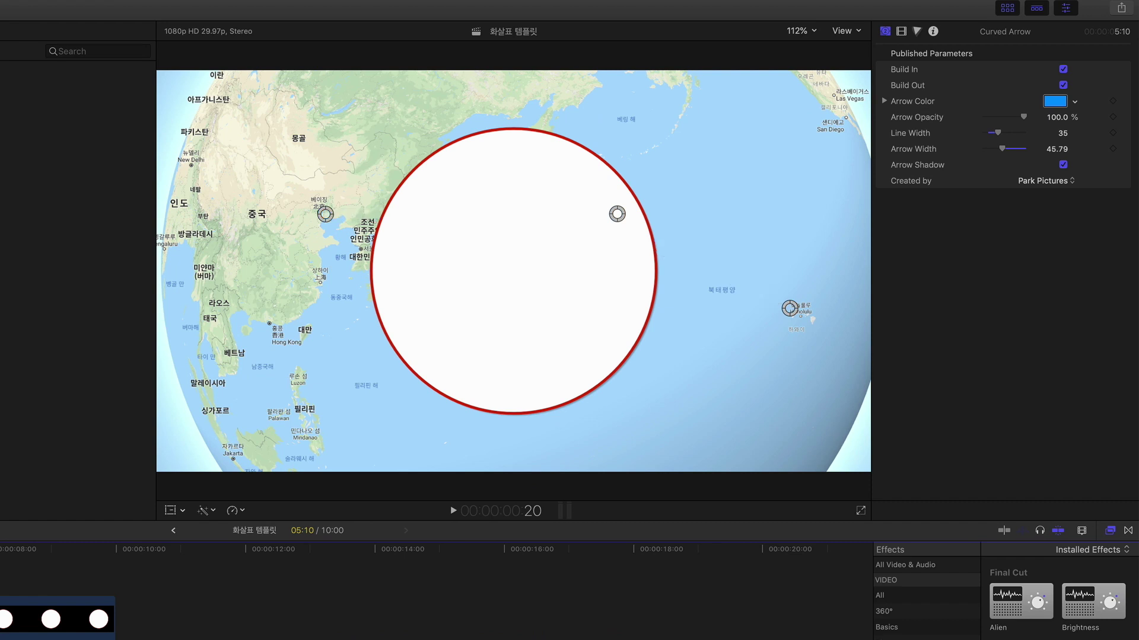
Turn the shape into a white arrow, shift it right, then delete the Shapes clip
left_click(59, 617)
left_click(1068, 70)
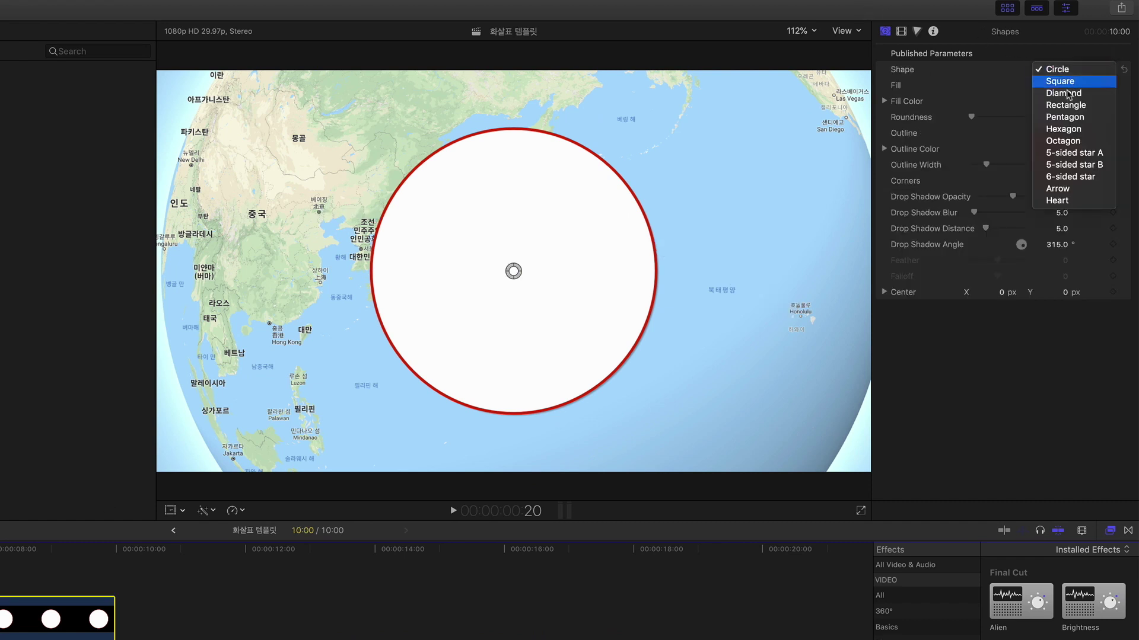
left_click(1050, 187)
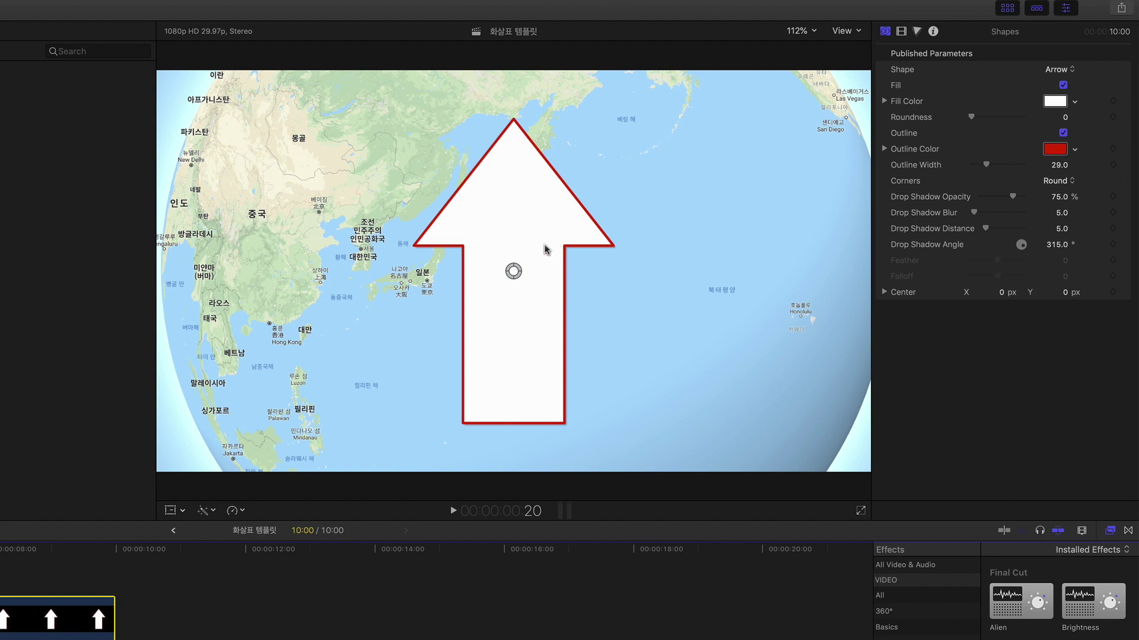
mouse_move(513, 272)
left_mouse_down()
mouse_move(568, 279)
mouse_move(539, 257)
left_mouse_up()
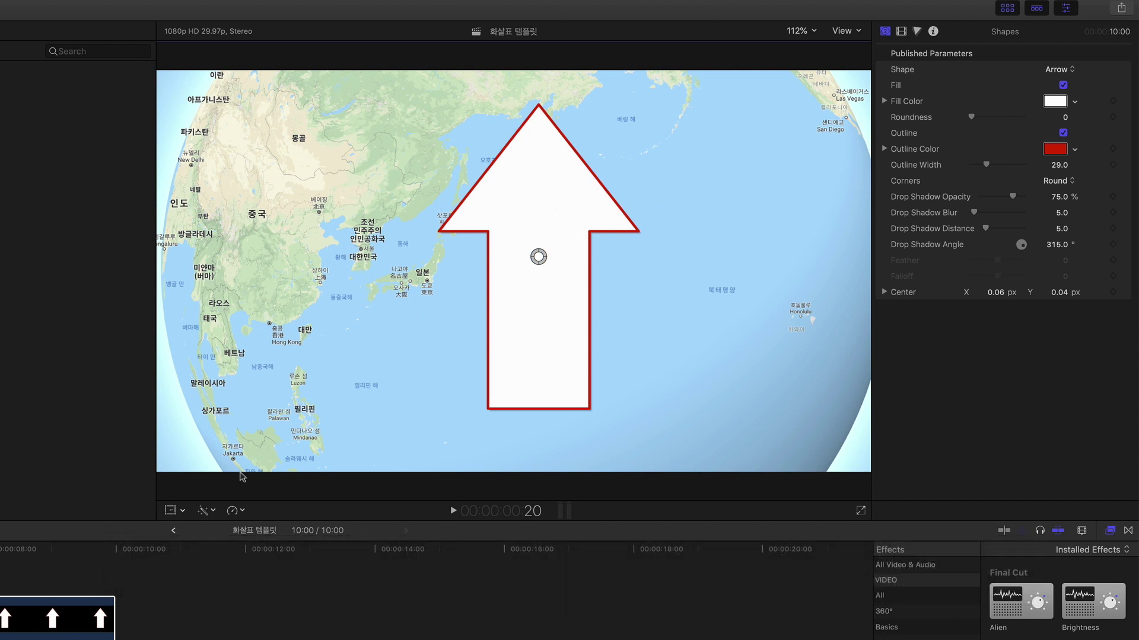
left_click(60, 620)
key("Delete")
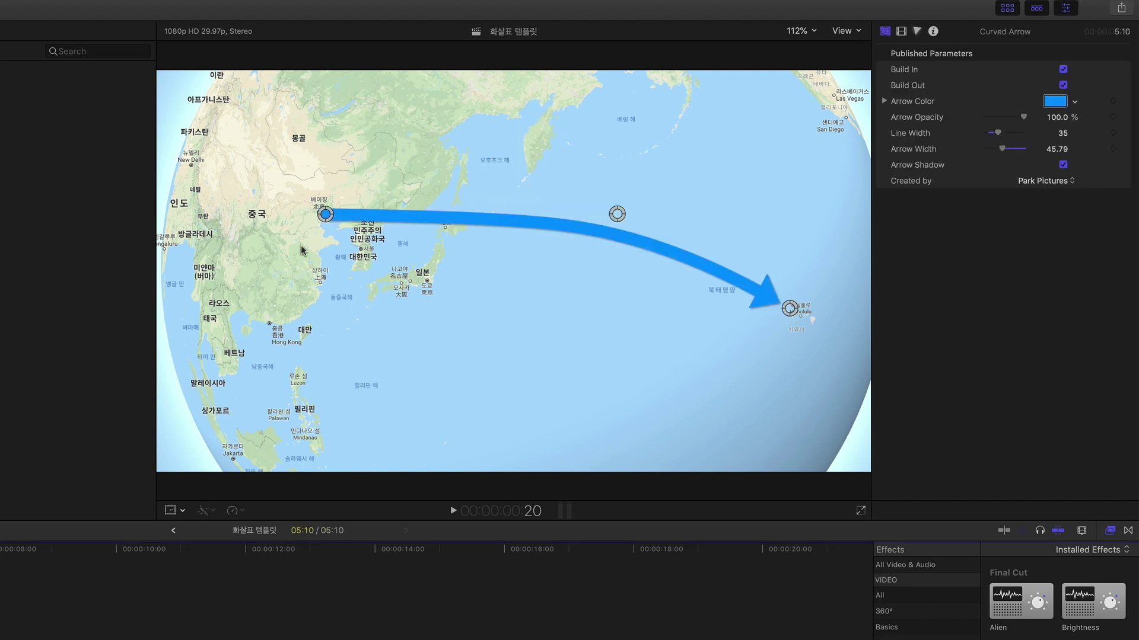
Move the arrow's start to Seoul and open the download link from the Created by credits
left_click_drag(332, 213, 368, 250)
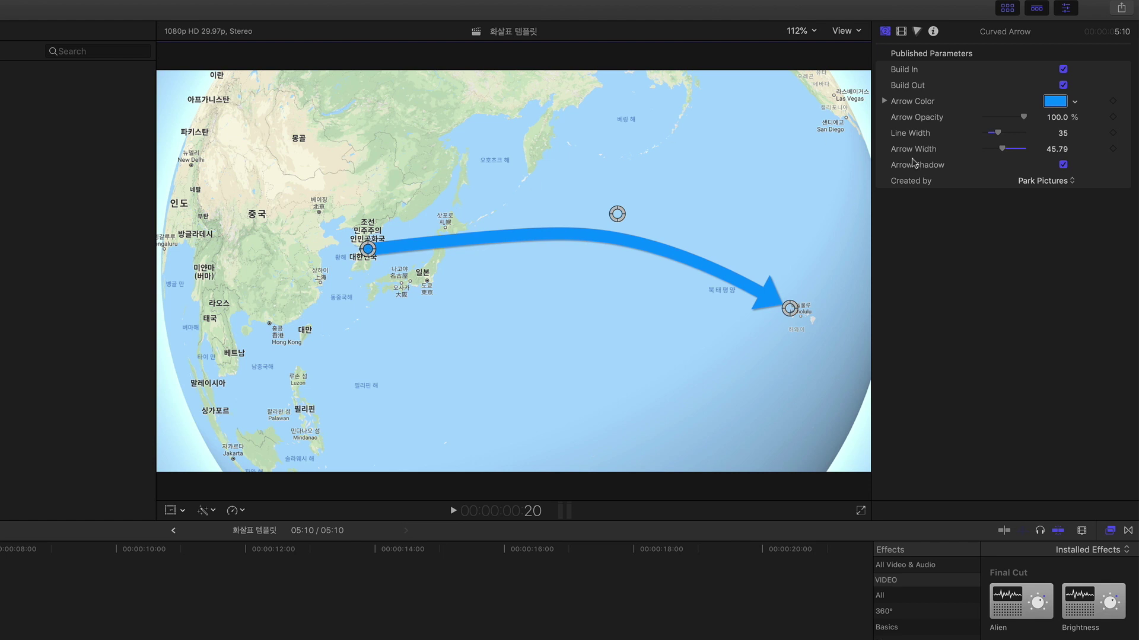
left_click(1026, 183)
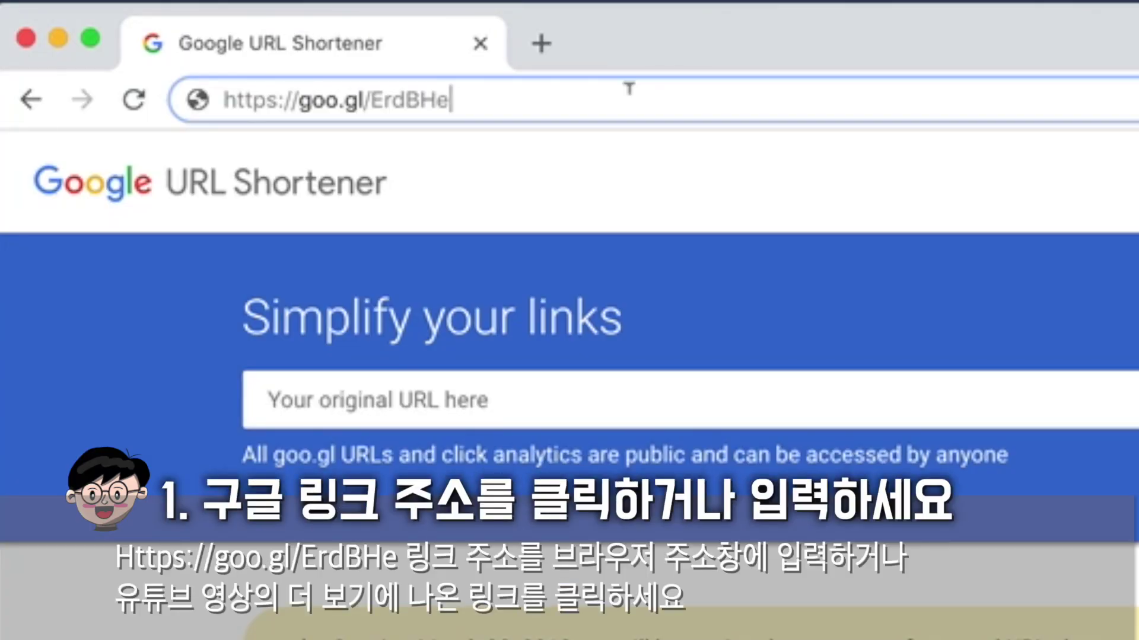
key("Return")
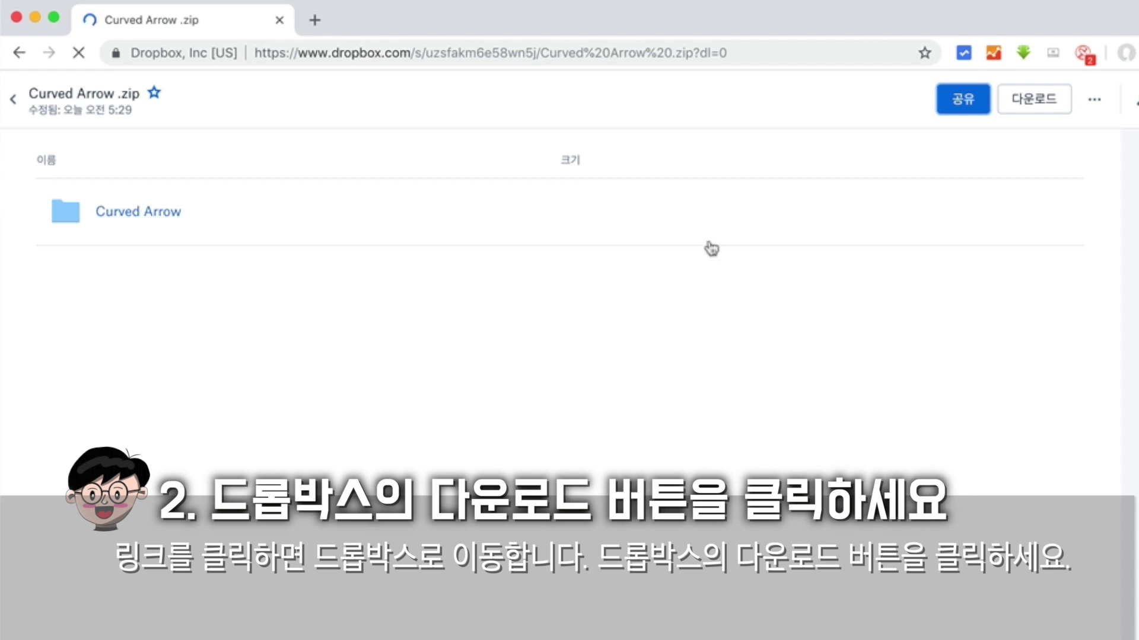
Download Curved Arrow.zip from Dropbox and reveal it in Finder
left_click(1030, 114)
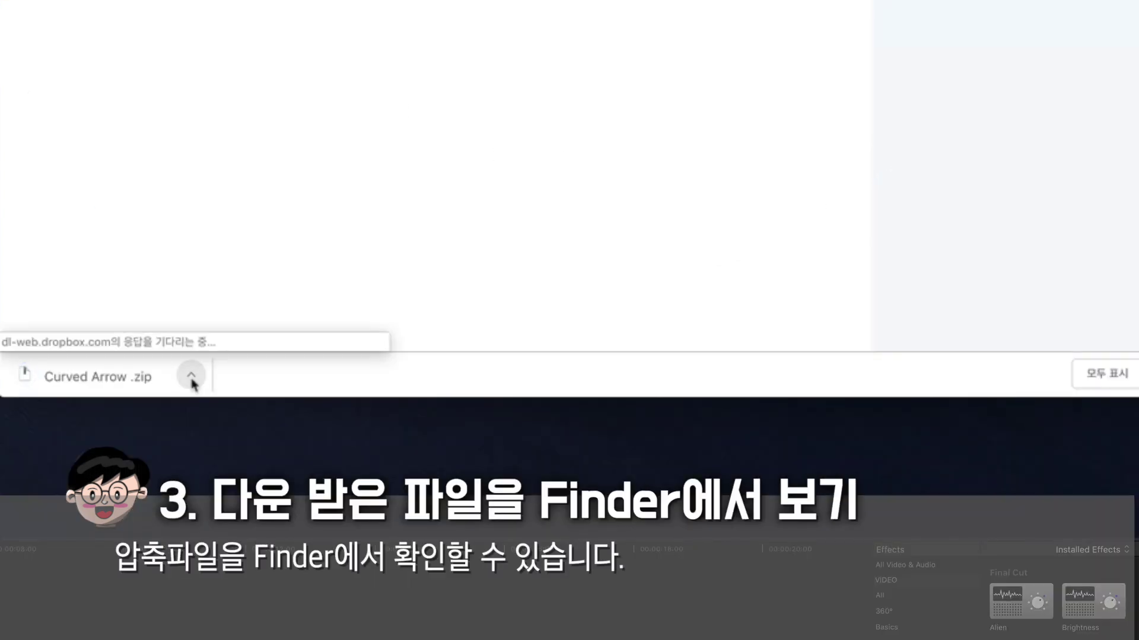
left_click(190, 375)
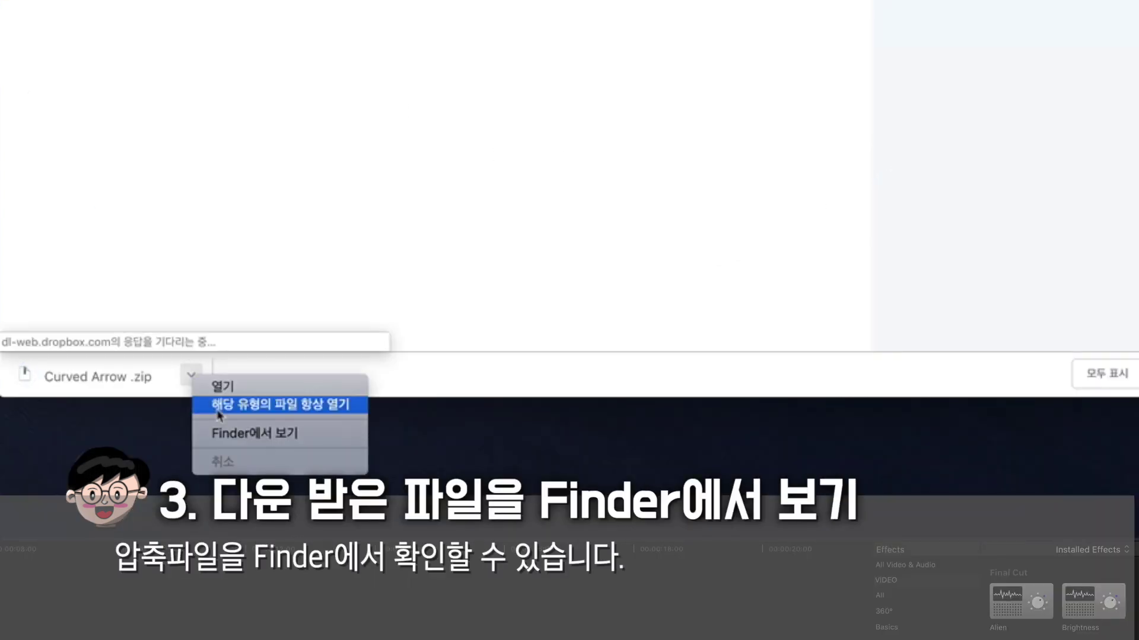
left_click(228, 433)
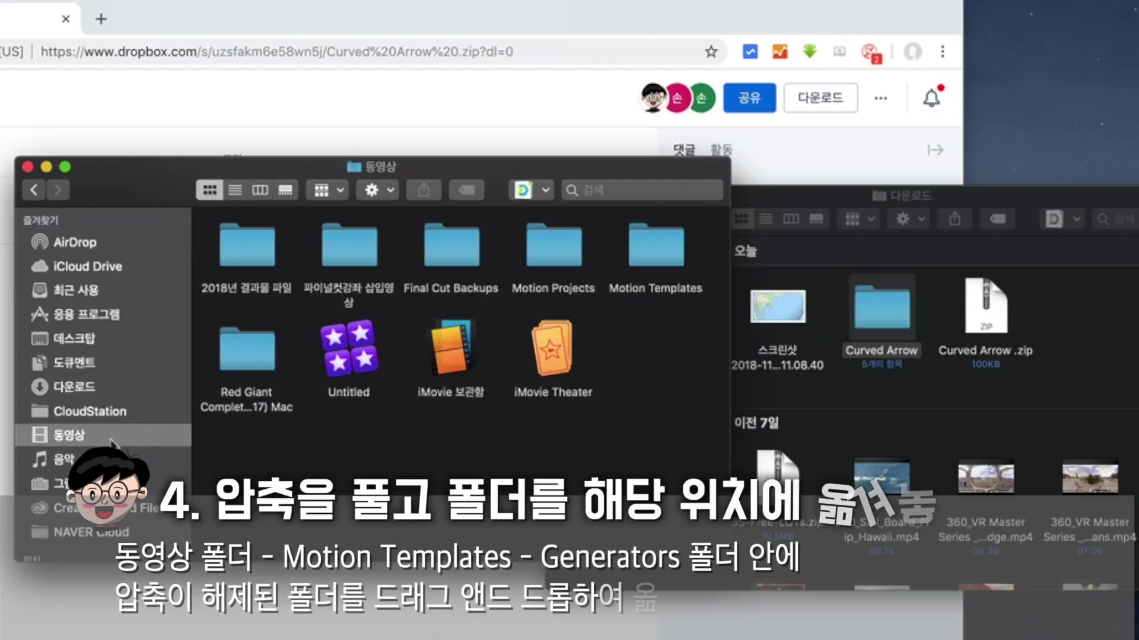
Copy the Curved Arrow folder into Movies › Motion Templates › Generators › Park
double_click(676, 267)
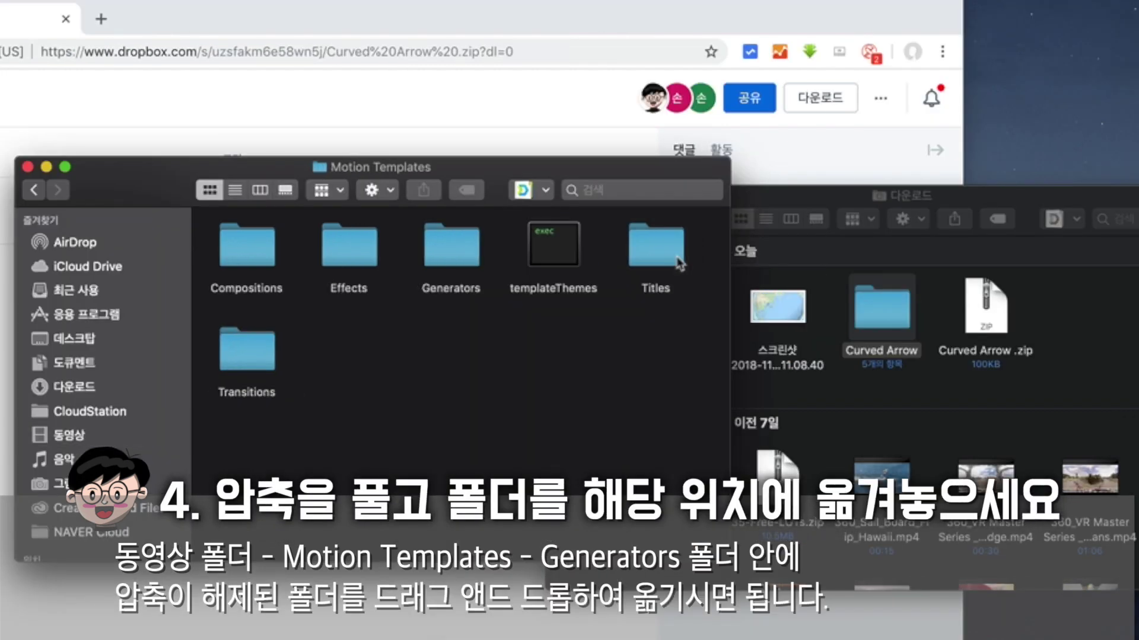
double_click(433, 261)
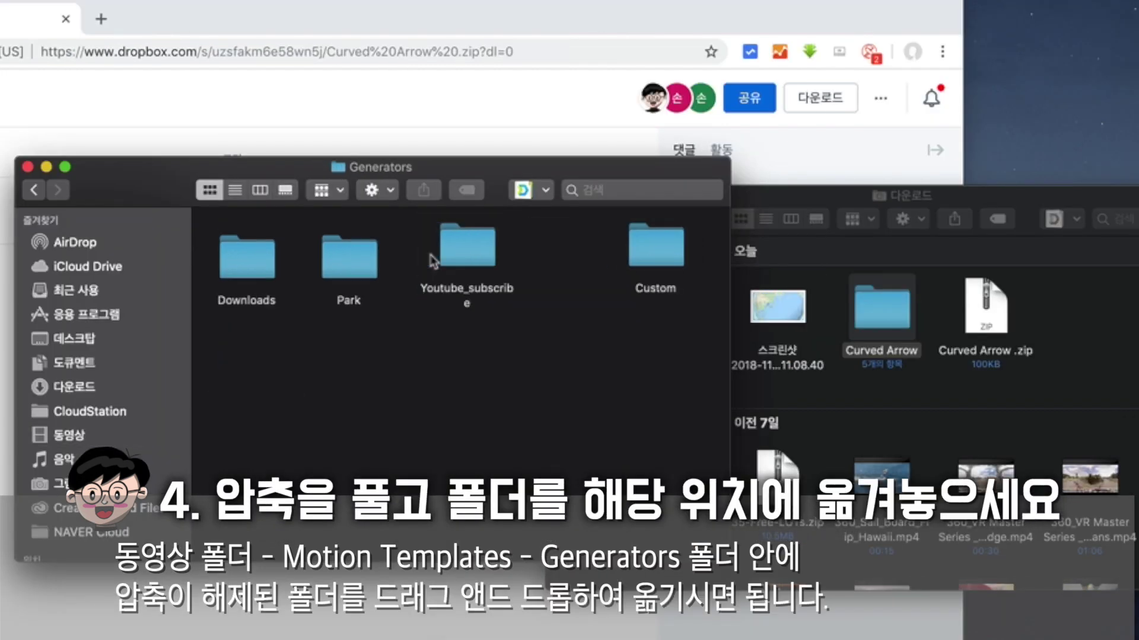
double_click(348, 261)
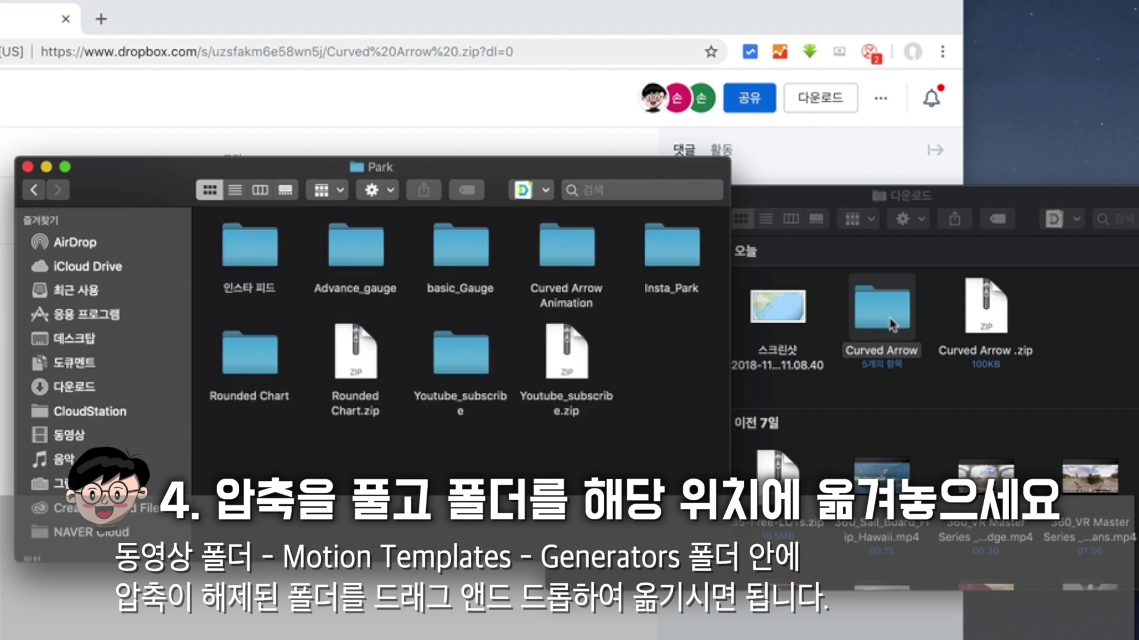
left_click_drag(854, 354, 273, 477)
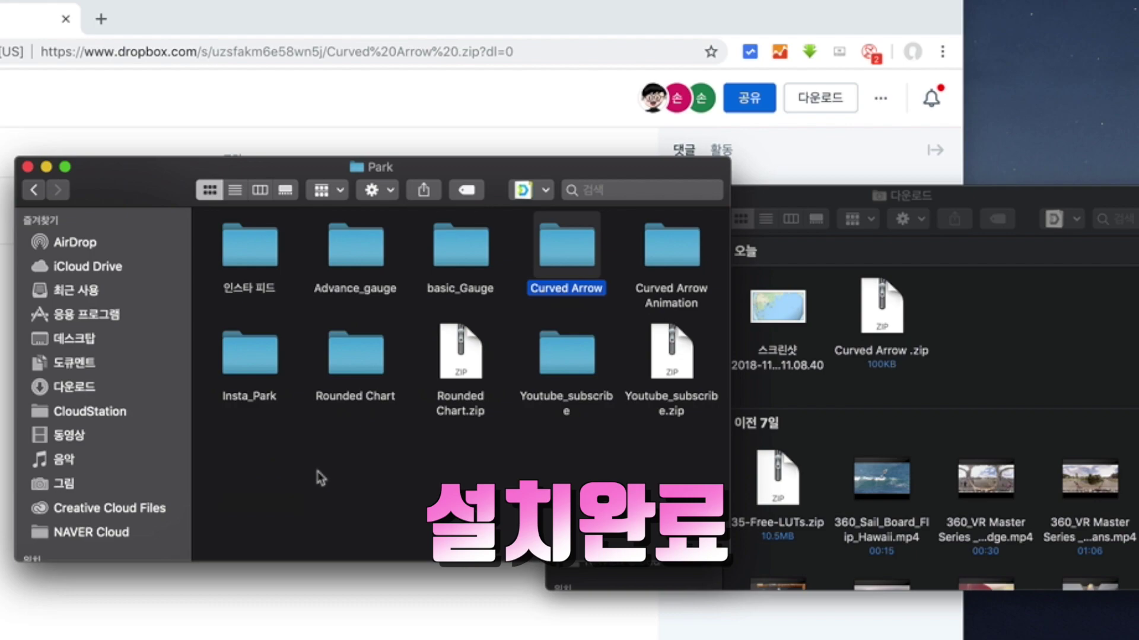